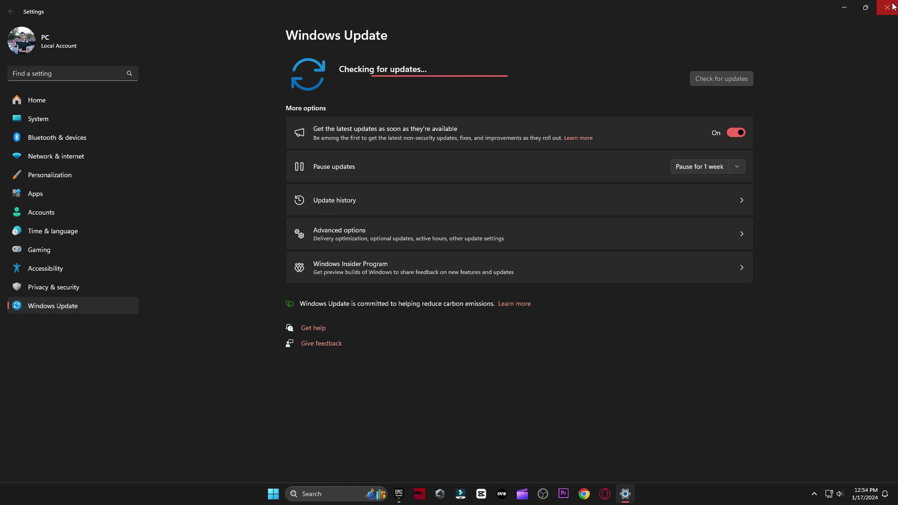
# Close Windows Settings and show the Device Manager in This PC's Computer Management
pyautogui.click(887, 7)
pyautogui.rightClick(17, 18)
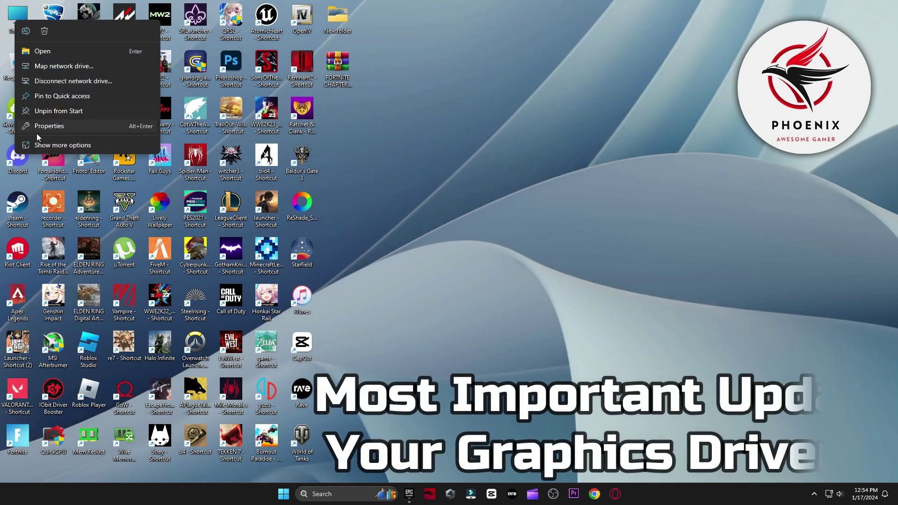
pyautogui.click(41, 142)
pyautogui.click(37, 48)
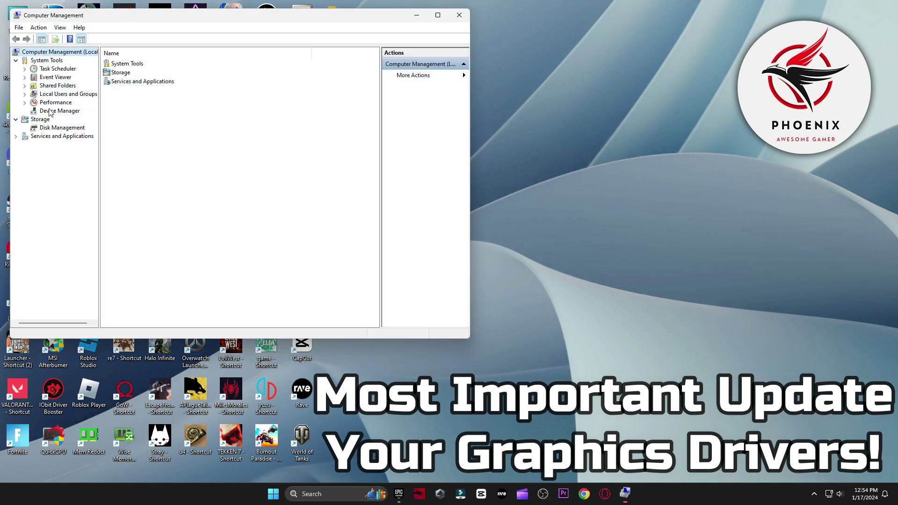
pyautogui.click(59, 110)
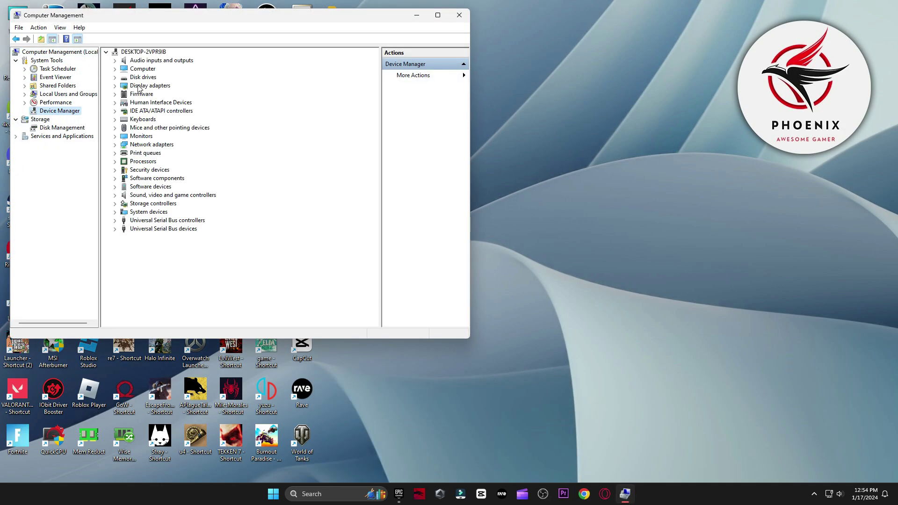
# Run a driver update for the NVIDIA GeForce RTX 3070 display adapter with automatic driver search
pyautogui.click(115, 85)
pyautogui.rightClick(162, 94)
pyautogui.click(180, 99)
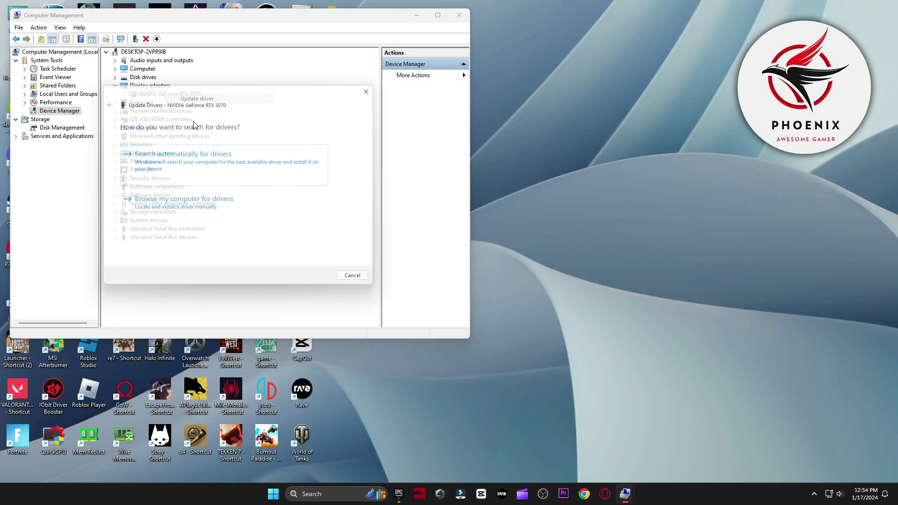
pyautogui.click(155, 154)
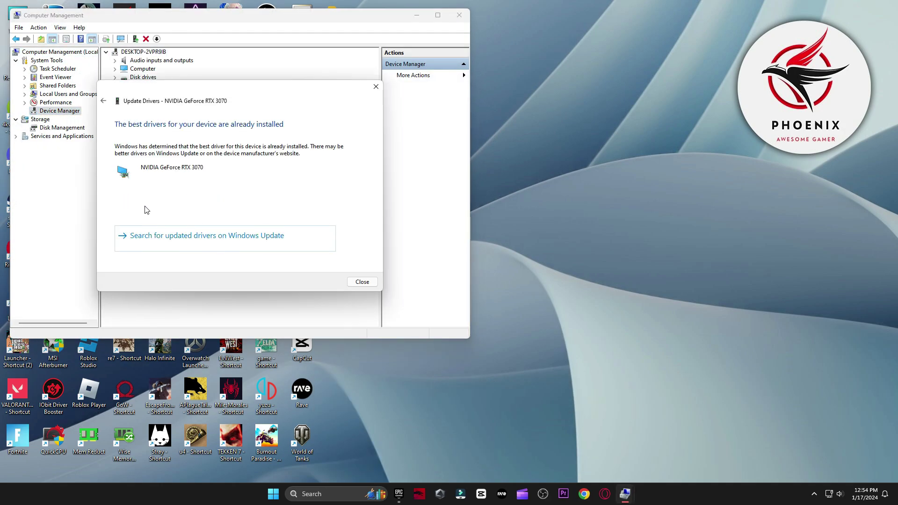
# Search Windows for GeForce Experience, launch it and shift its window to a clearer spot on the desktop
pyautogui.click(338, 499)
pyautogui.write('geforce Experience')
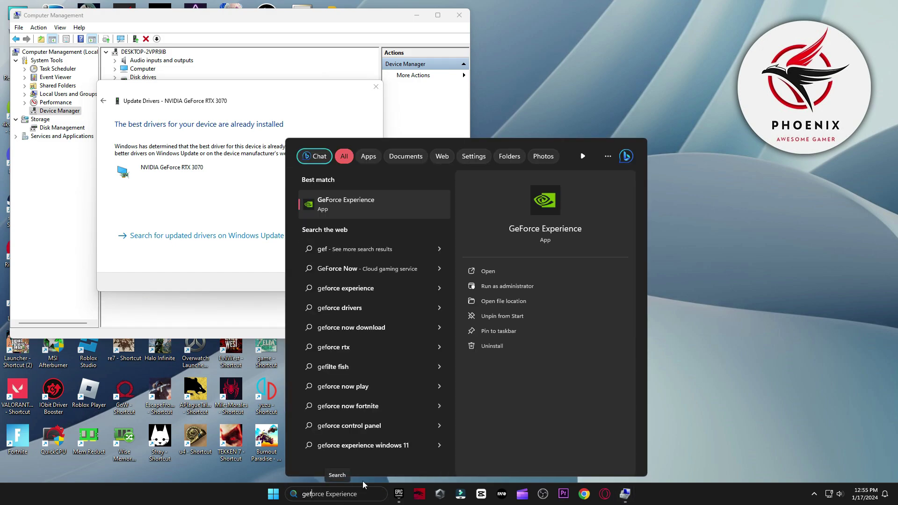
pyautogui.click(345, 205)
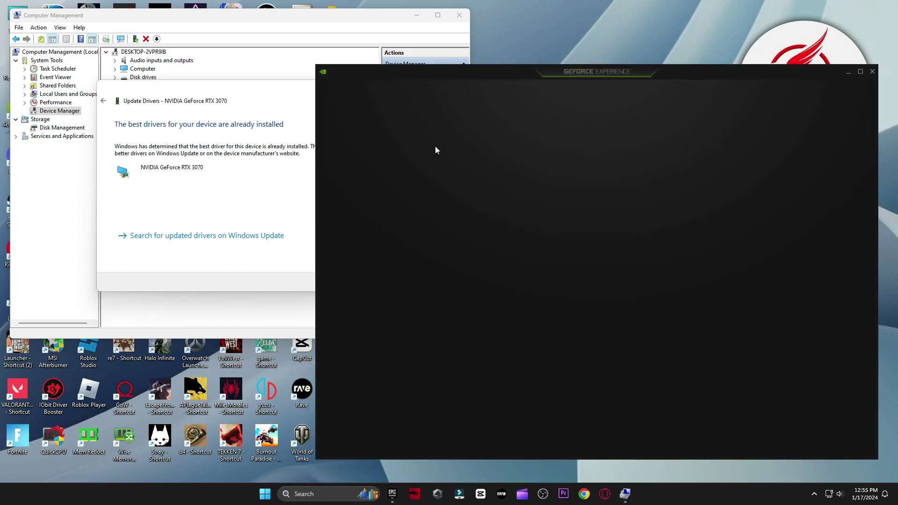
pyautogui.moveTo(648, 72); pyautogui.dragTo(512, 61)
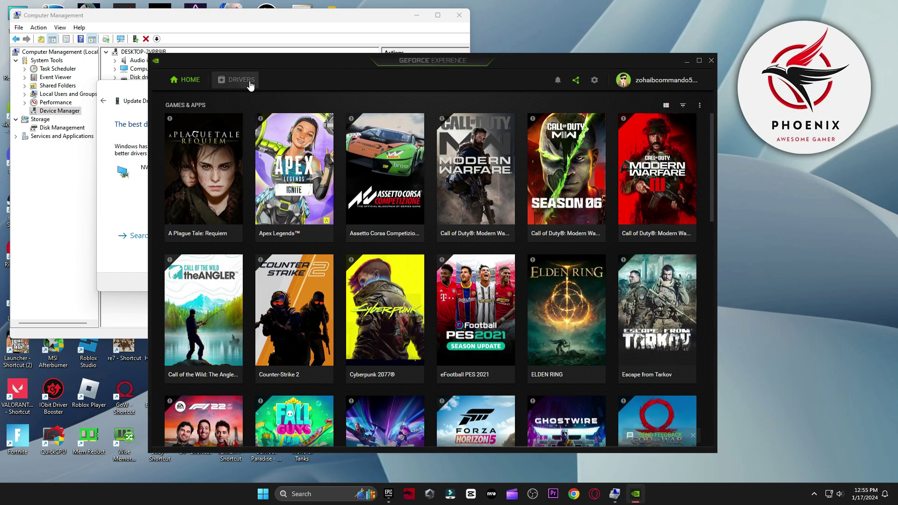
# Check for graphics driver updates in GeForce Experience, and close it together with the driver update dialog and Computer Management
pyautogui.click(239, 79)
pyautogui.click(630, 108)
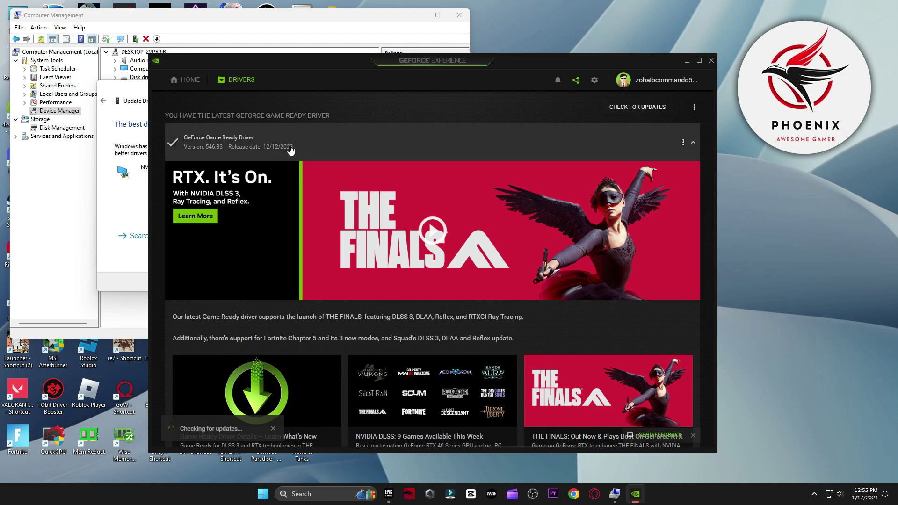
pyautogui.click(711, 61)
pyautogui.press('Escape')
pyautogui.click(459, 15)
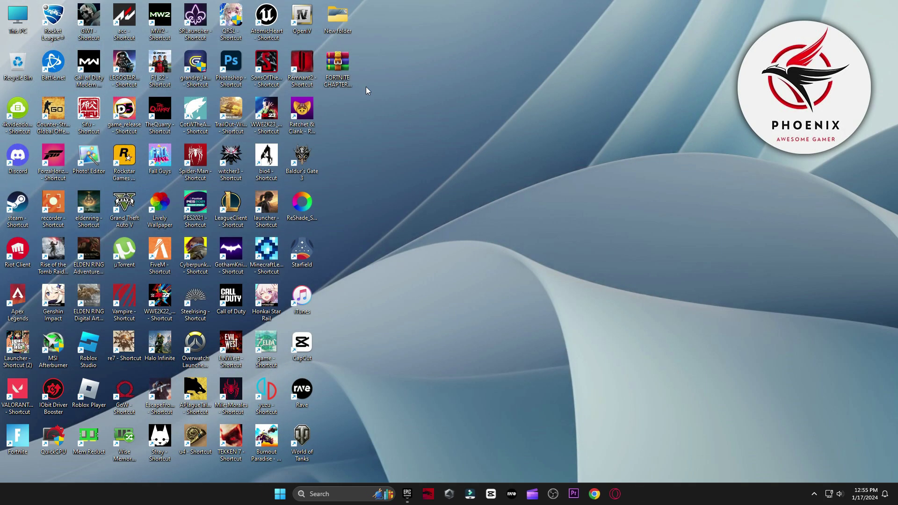
# Move the Fortnite Chapter 5 FPS Boost Pack archive to free desktop space, extract it and place the extracted folder beside it
pyautogui.moveTo(498, 119); pyautogui.dragTo(495, 82)
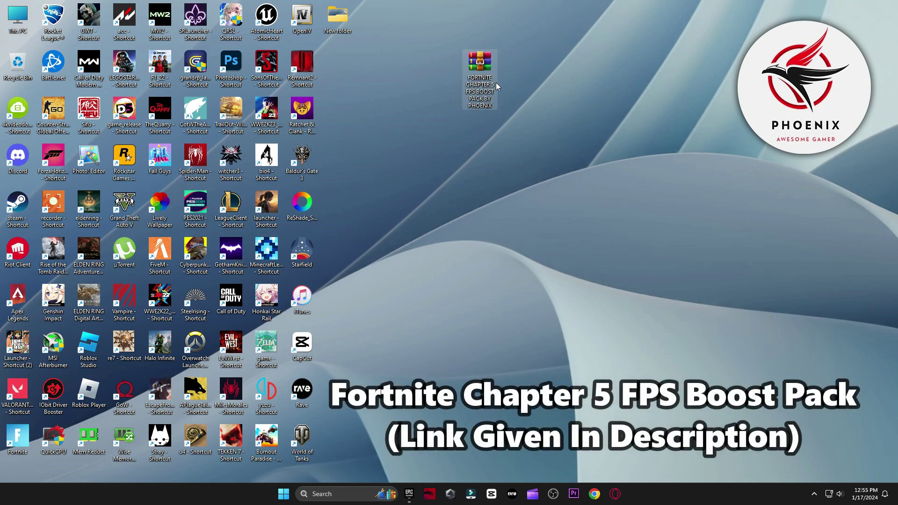
pyautogui.rightClick(483, 96)
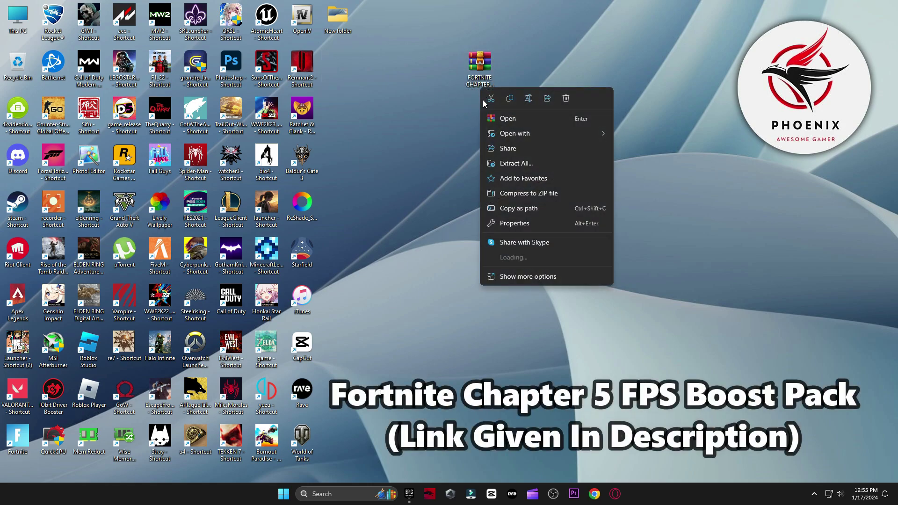
pyautogui.moveTo(529, 261)
pyautogui.click(654, 302)
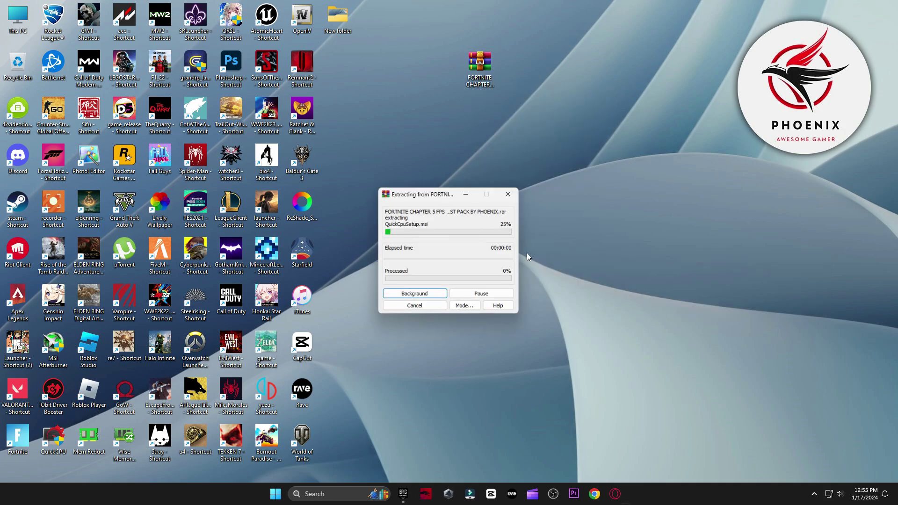
pyautogui.moveTo(355, 83); pyautogui.dragTo(436, 86)
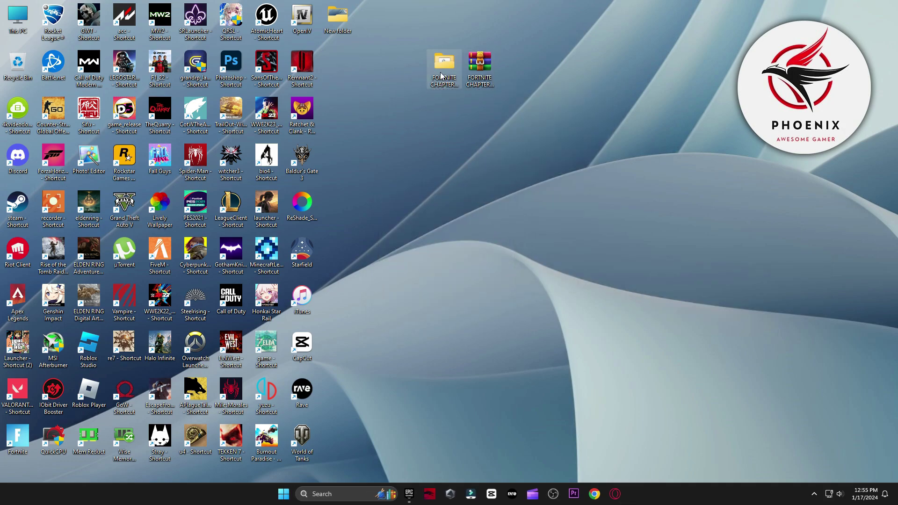
# Open the extracted boost pack's 0 Start folder and launch the Create A Restore Point shortcut
pyautogui.doubleClick(442, 76)
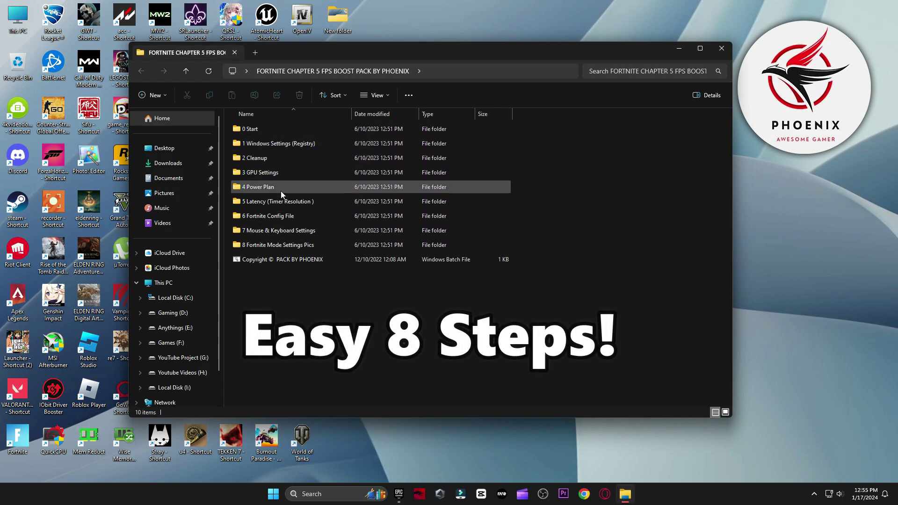
pyautogui.click(276, 134)
pyautogui.doubleClick(275, 133)
pyautogui.doubleClick(288, 133)
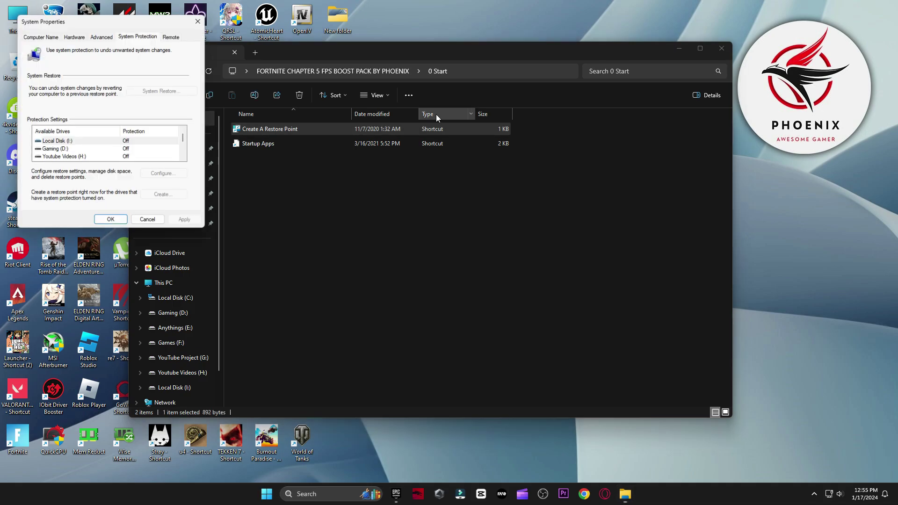
# Bring System Properties into clear view and confirm Turn on system protection for Local Disk (C:)
pyautogui.click(679, 48)
pyautogui.moveTo(173, 20); pyautogui.dragTo(538, 32)
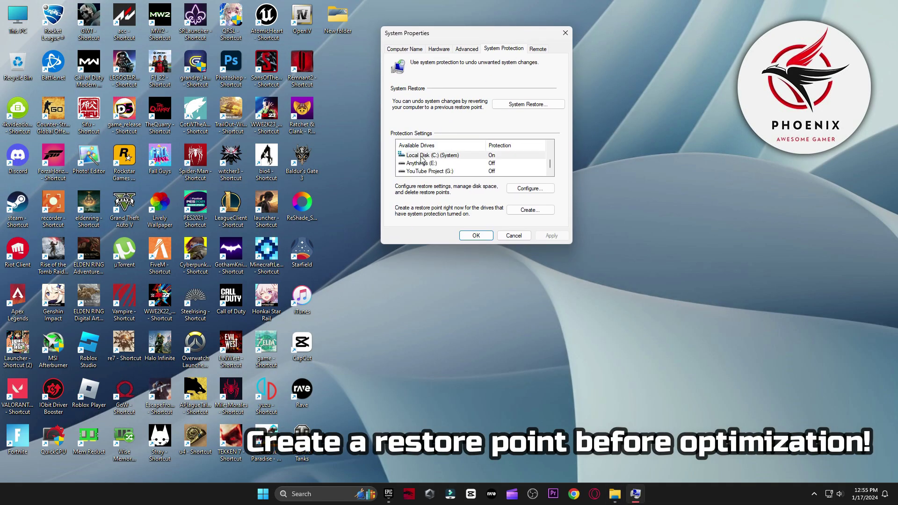
pyautogui.click(529, 189)
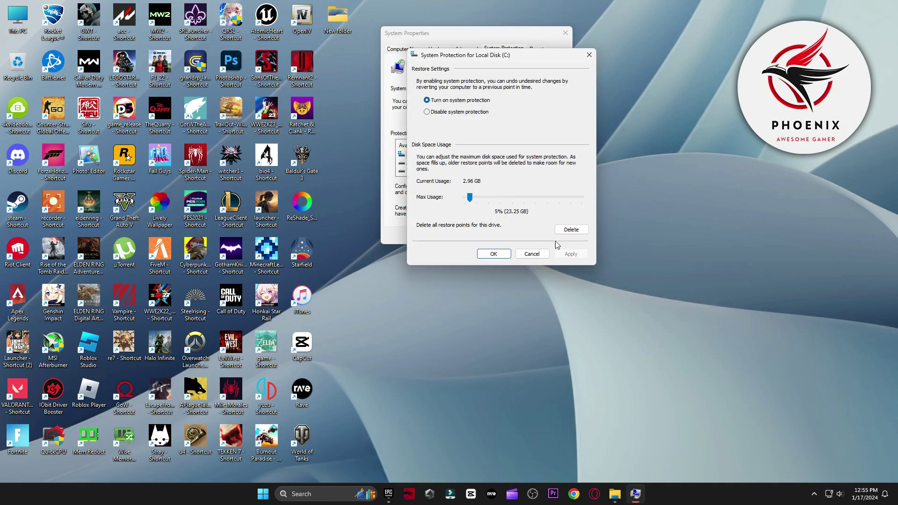
pyautogui.click(500, 255)
# Create a restore point described as "backup" and close System Properties
pyautogui.click(530, 210)
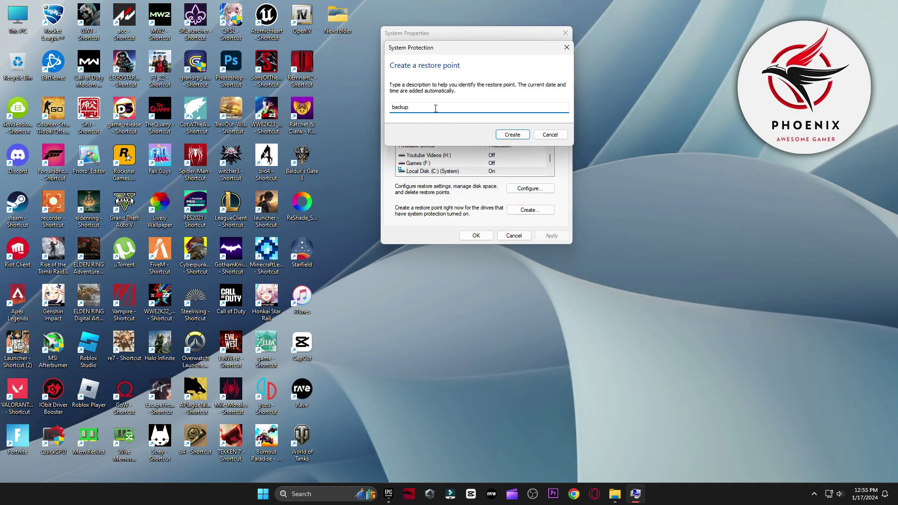
pyautogui.click(497, 135)
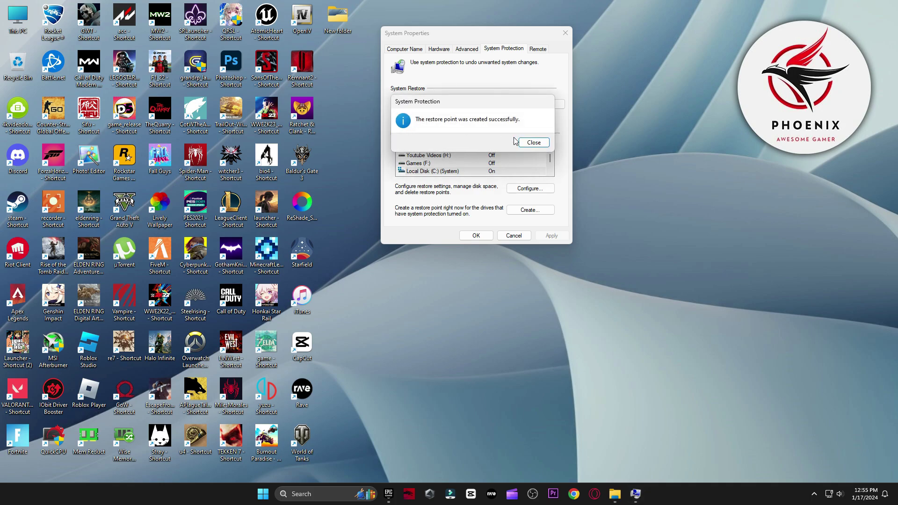
pyautogui.click(534, 142)
pyautogui.click(476, 235)
# Return to the 0 Start folder, launch its Startup Apps shortcut and reposition the Task Manager window
pyautogui.moveTo(625, 494)
pyautogui.click(625, 440)
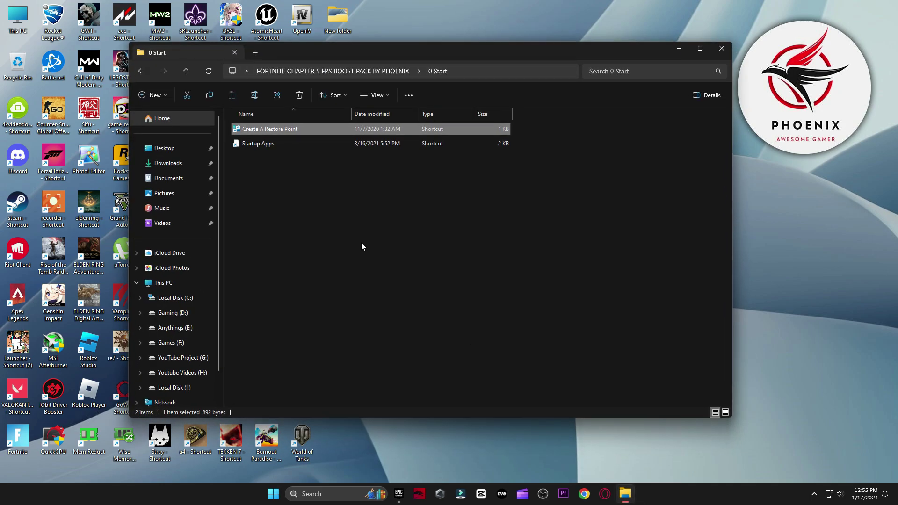
pyautogui.doubleClick(284, 146)
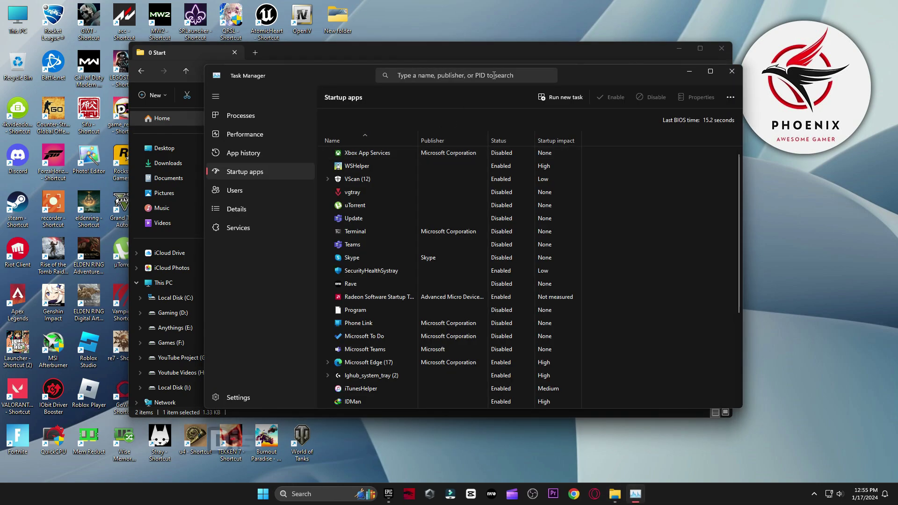
pyautogui.moveTo(575, 72); pyautogui.dragTo(560, 61)
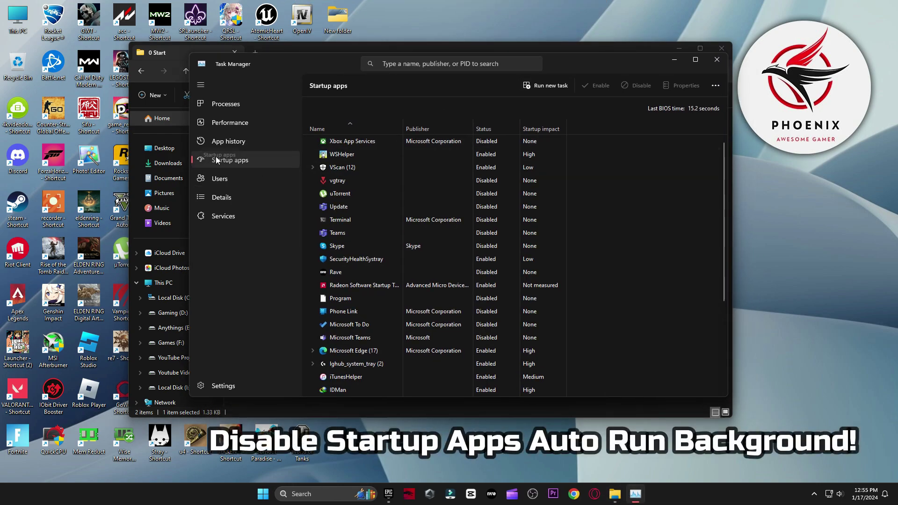
# Enable the uTorrent startup app and disable it again
pyautogui.scroll(-4, 396, 248)
pyautogui.scroll(4, 414, 234)
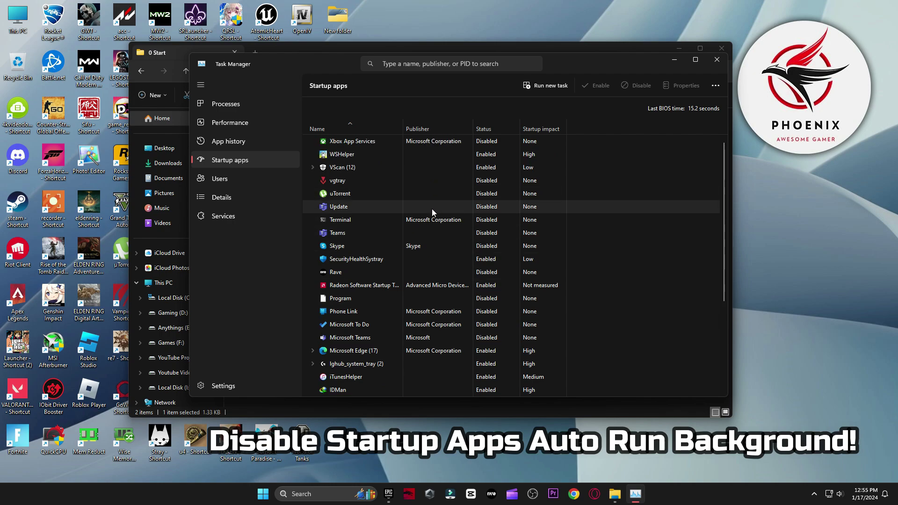
pyautogui.click(456, 195)
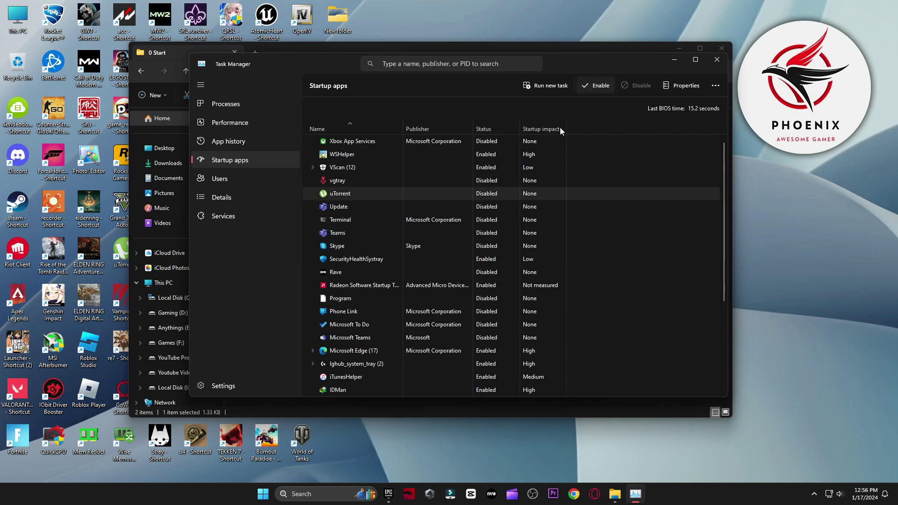
pyautogui.click(636, 86)
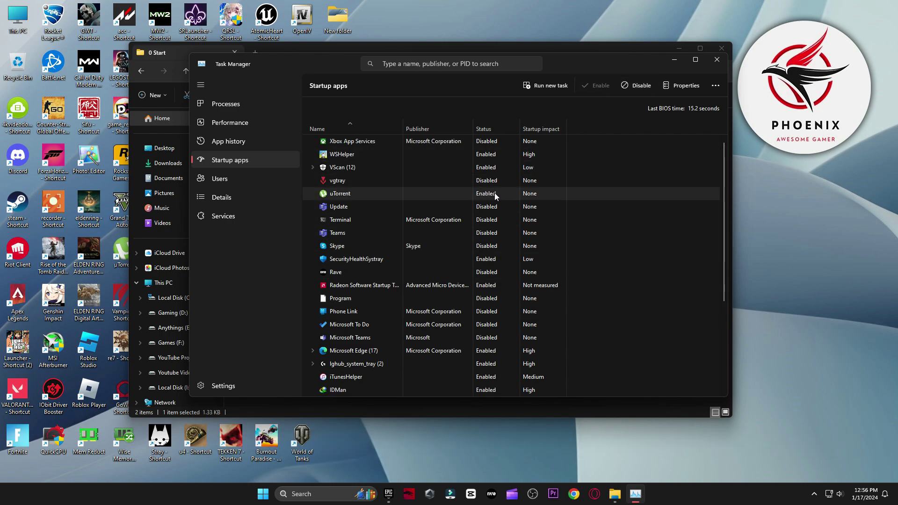
pyautogui.click(484, 185)
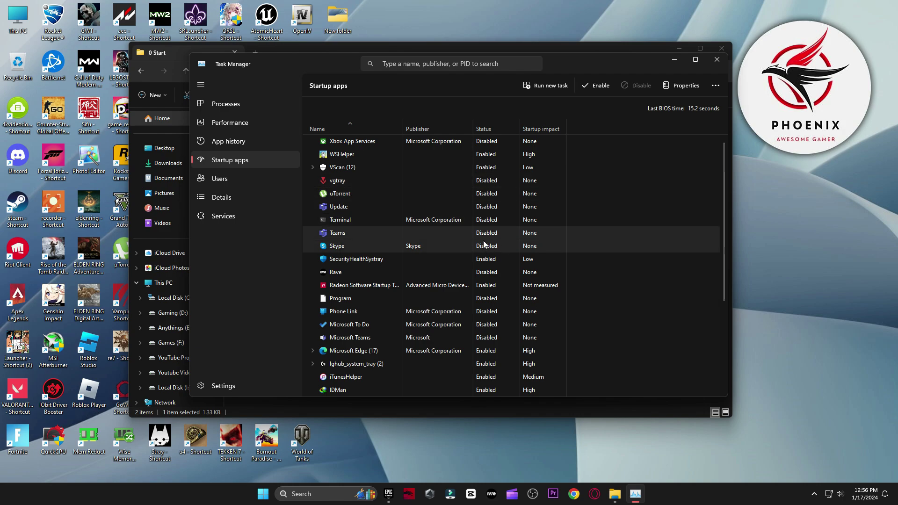
# Check the status of the remaining startup apps, including Rave and the iCloud entries
pyautogui.click(485, 271)
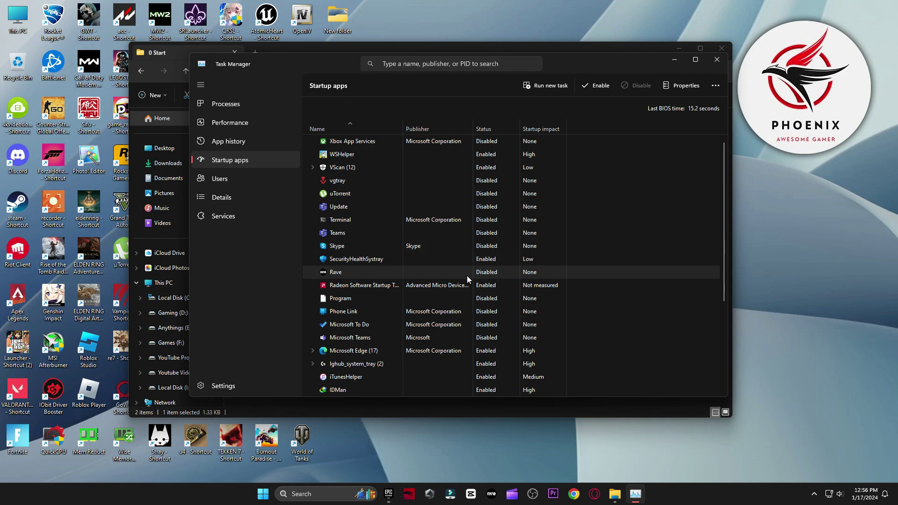
pyautogui.scroll(-3, 484, 276)
pyautogui.click(484, 277)
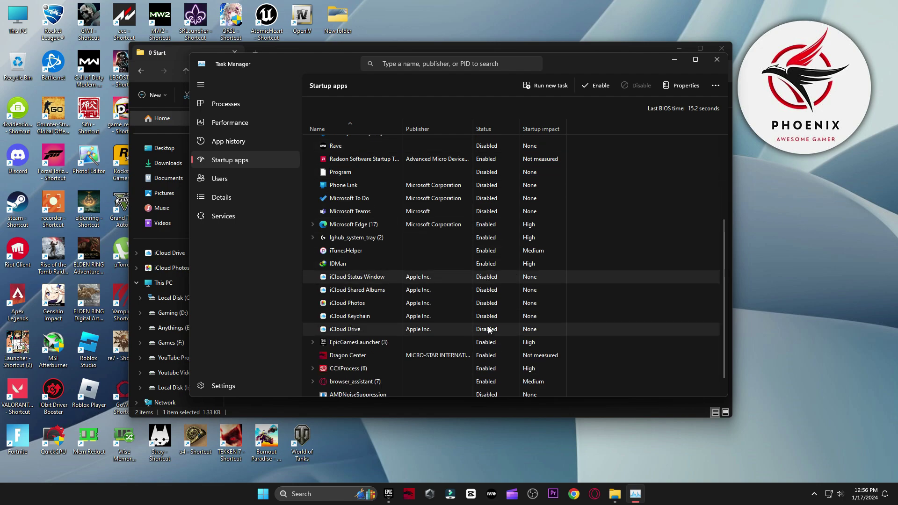
pyautogui.scroll(-1, 501, 277)
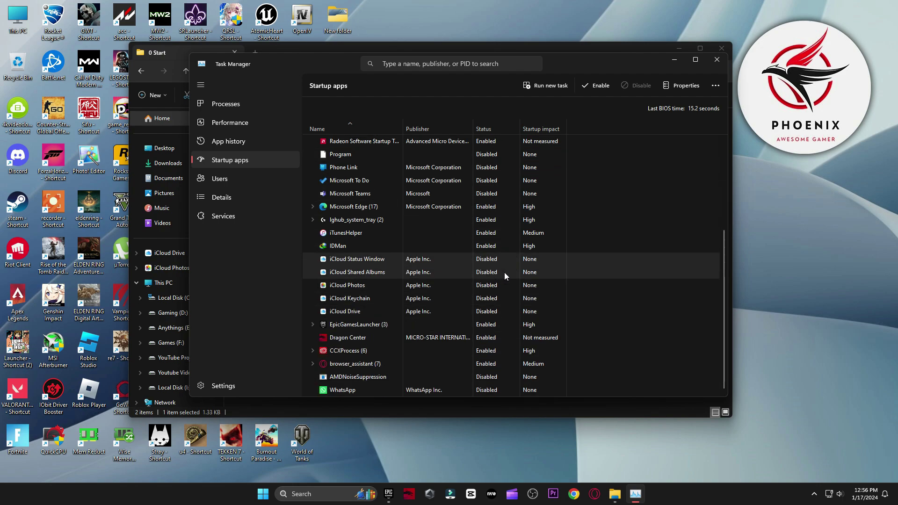
# Close Task Manager and open the boost pack's 1 Windows Settings (Registry) folder
pyautogui.click(716, 60)
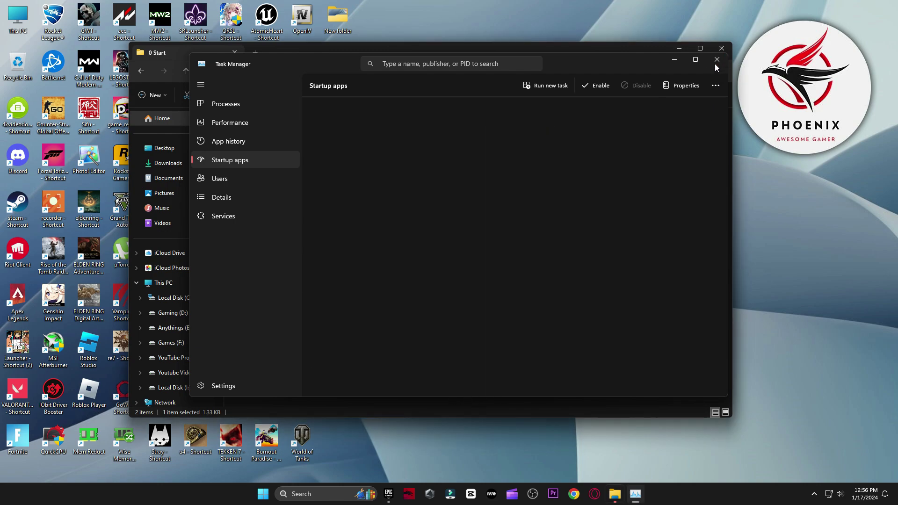
pyautogui.click(141, 71)
pyautogui.doubleClick(269, 144)
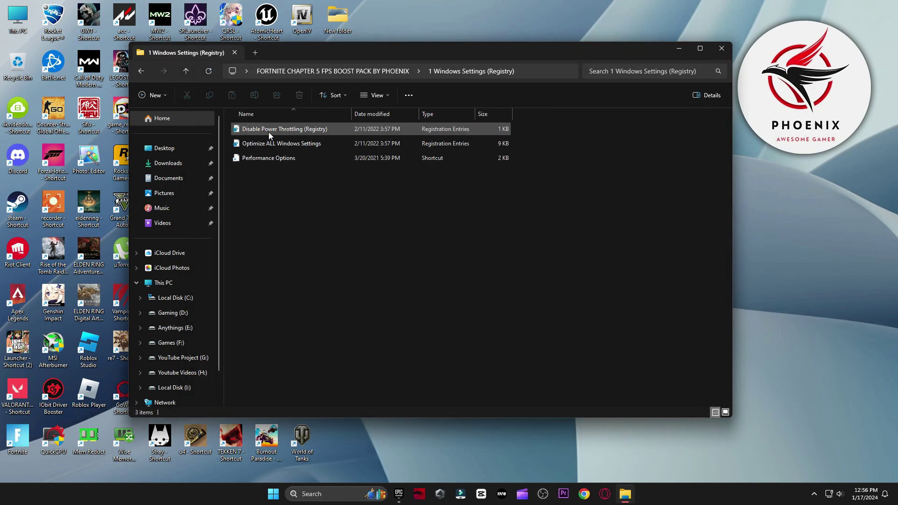
# Look through the System section of Windows Settings
pyautogui.press('super')
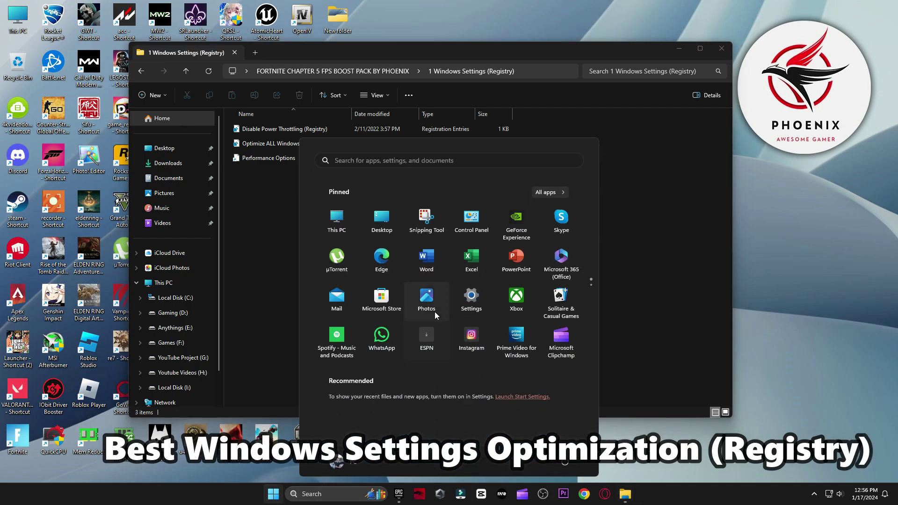
pyautogui.click(464, 296)
pyautogui.click(47, 120)
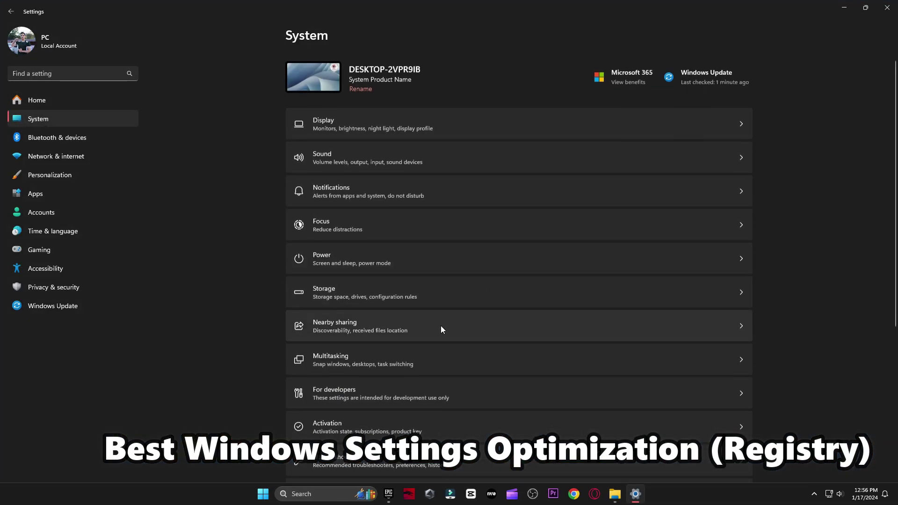
pyautogui.scroll(-5, 576, 206)
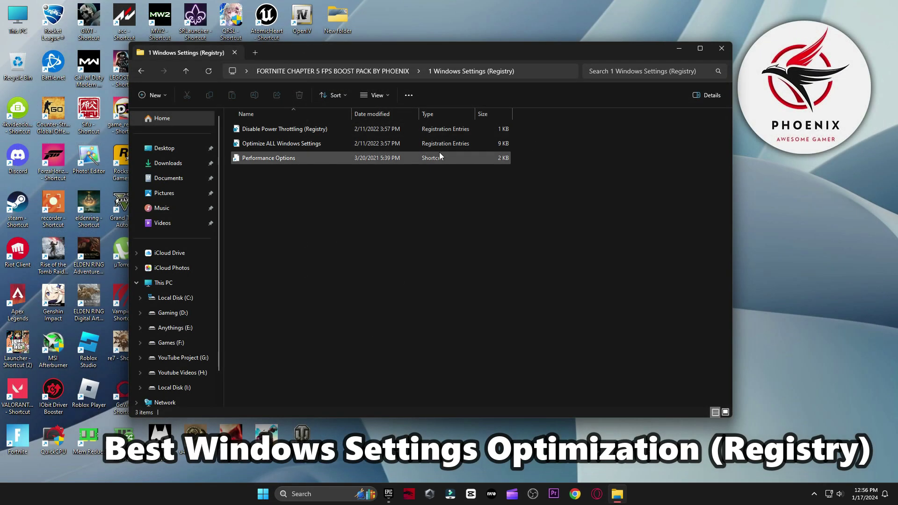
# Add the Optimize ALL Windows Settings and Disable Power Throttling (Registry) entries to the registry
pyautogui.doubleClick(304, 143)
pyautogui.click(514, 258)
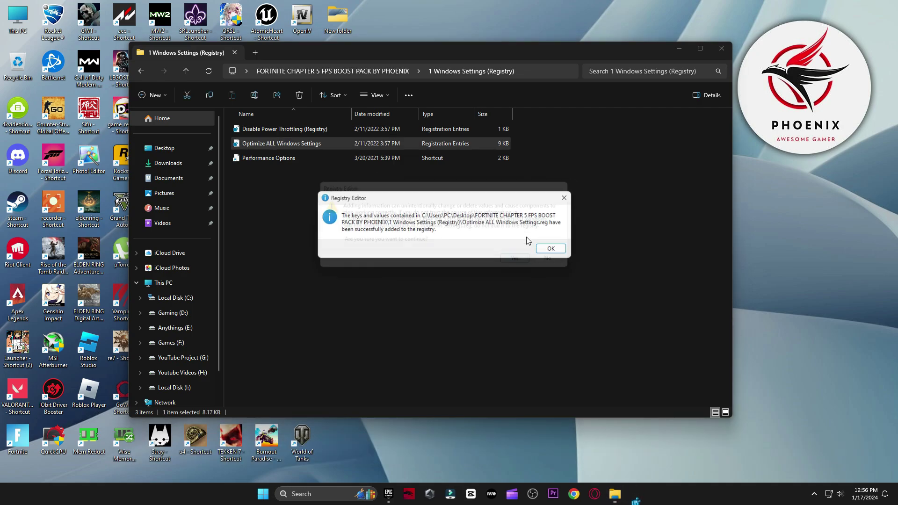
pyautogui.click(551, 249)
pyautogui.doubleClick(330, 131)
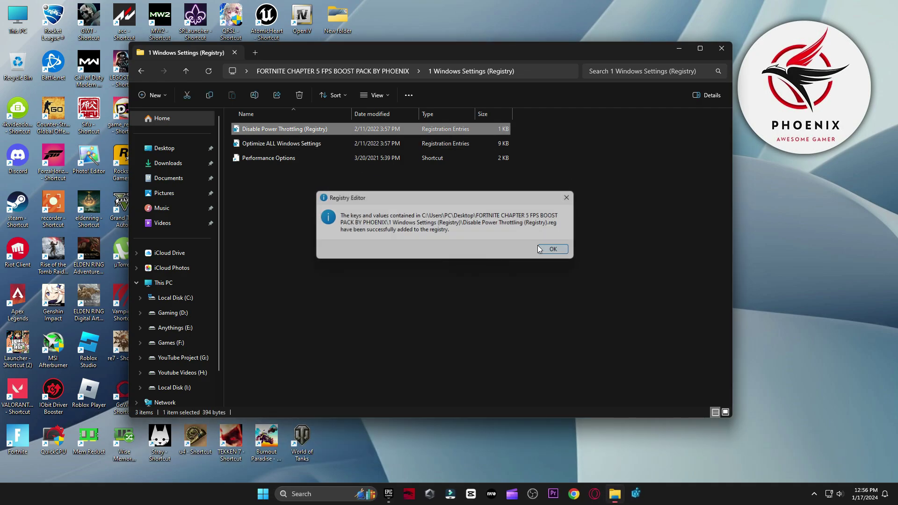
pyautogui.click(548, 248)
# Open Performance Options, confirm letting Windows choose what's best for the computer, and return to the boost pack's main folder
pyautogui.doubleClick(302, 158)
pyautogui.moveTo(154, 44); pyautogui.dragTo(337, 56)
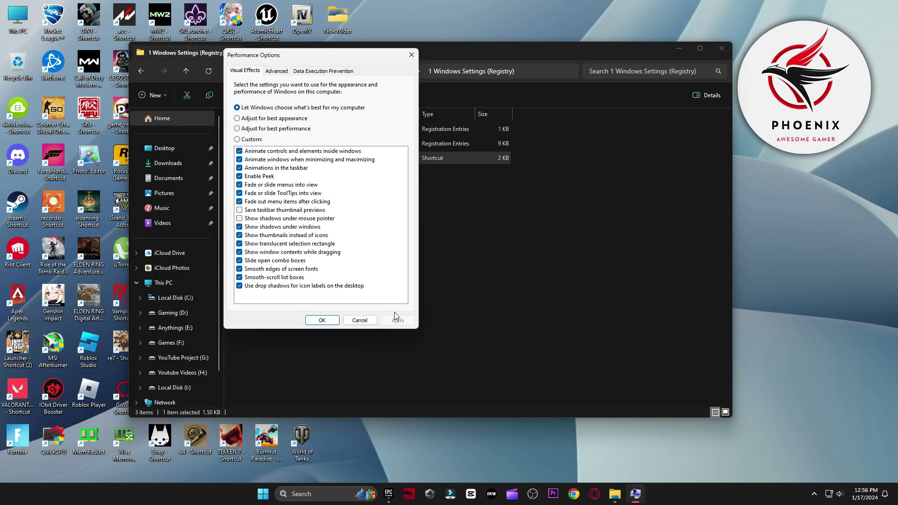
pyautogui.click(320, 321)
pyautogui.click(140, 70)
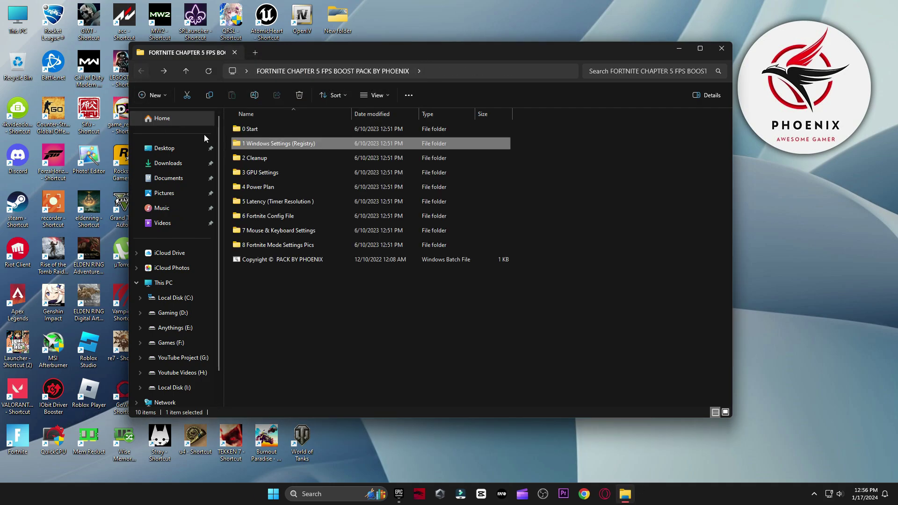
# From the 2 Cleanup folder, run the Delete Prefetch Files, Delete Temporary Files and Delete Windows Update Cache scripts
pyautogui.click(260, 159)
pyautogui.doubleClick(260, 160)
pyautogui.doubleClick(264, 133)
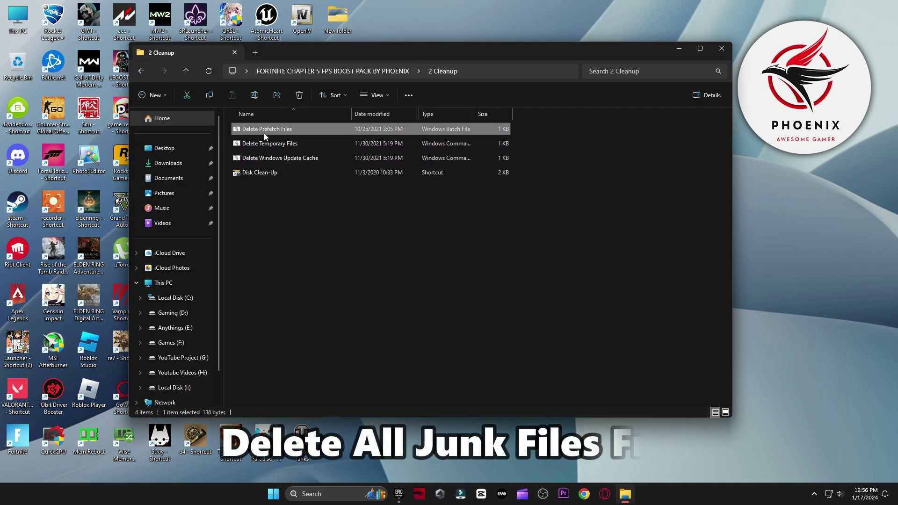
pyautogui.doubleClick(268, 144)
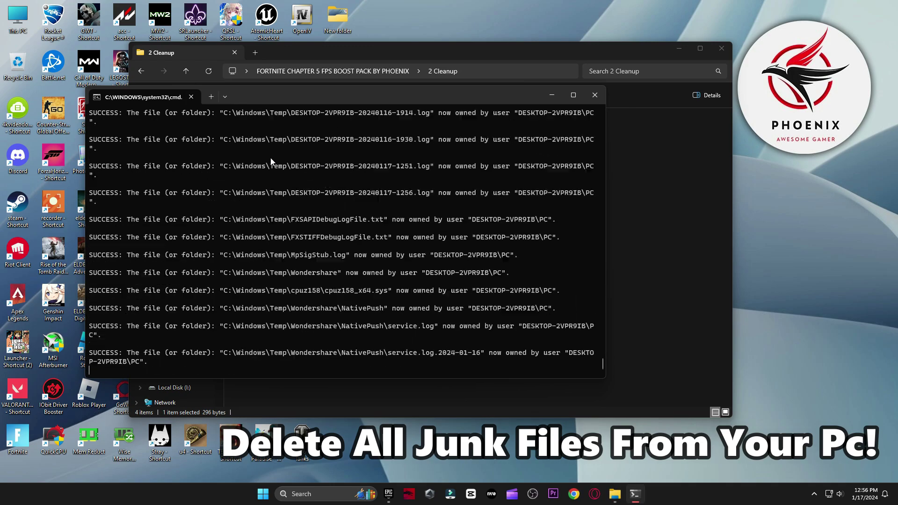
pyautogui.press('Return')
pyautogui.doubleClick(270, 156)
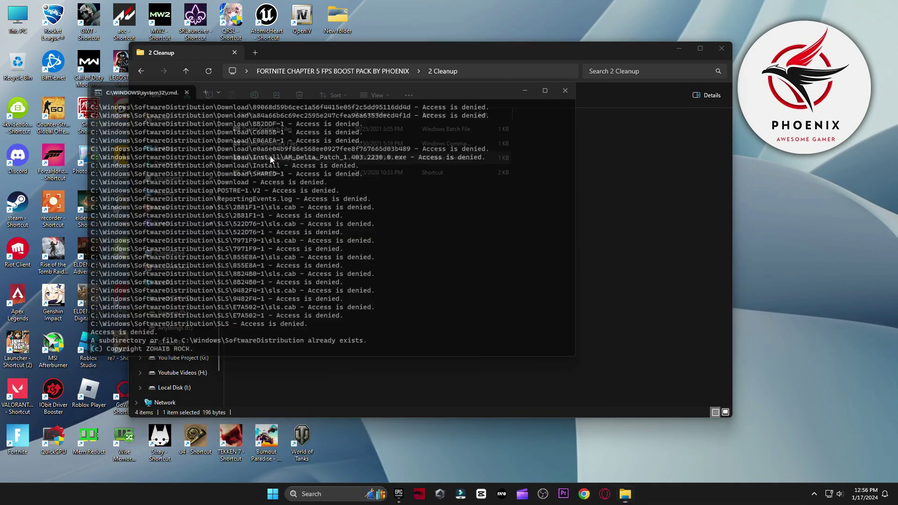
pyautogui.press('Return')
# Run Disk Clean-Up on drive C: with all listed file categories selected and permanently delete the files
pyautogui.doubleClick(264, 172)
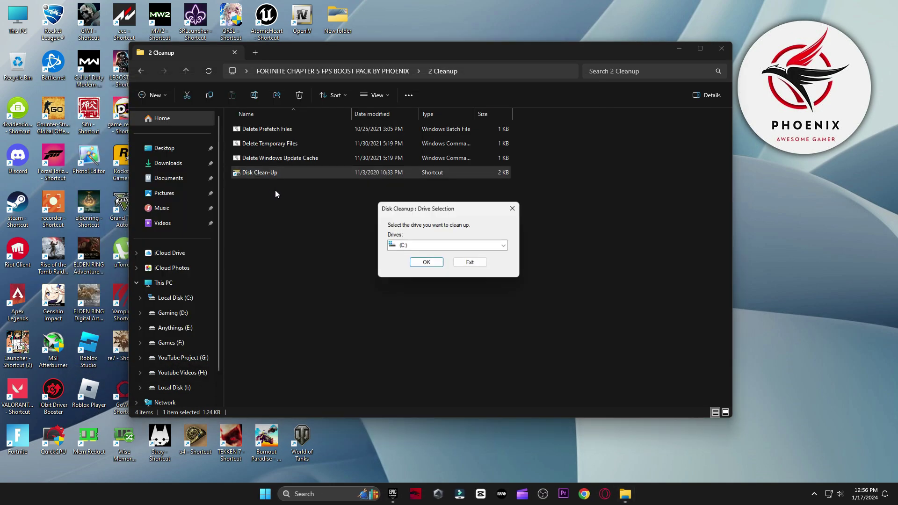
pyautogui.click(424, 261)
pyautogui.click(676, 48)
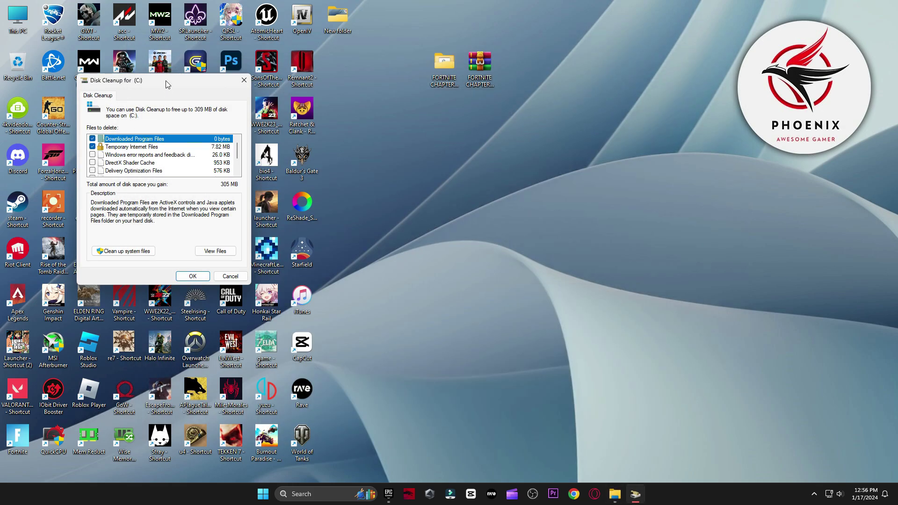
pyautogui.moveTo(168, 84); pyautogui.dragTo(483, 46)
pyautogui.scroll(-1, 409, 131)
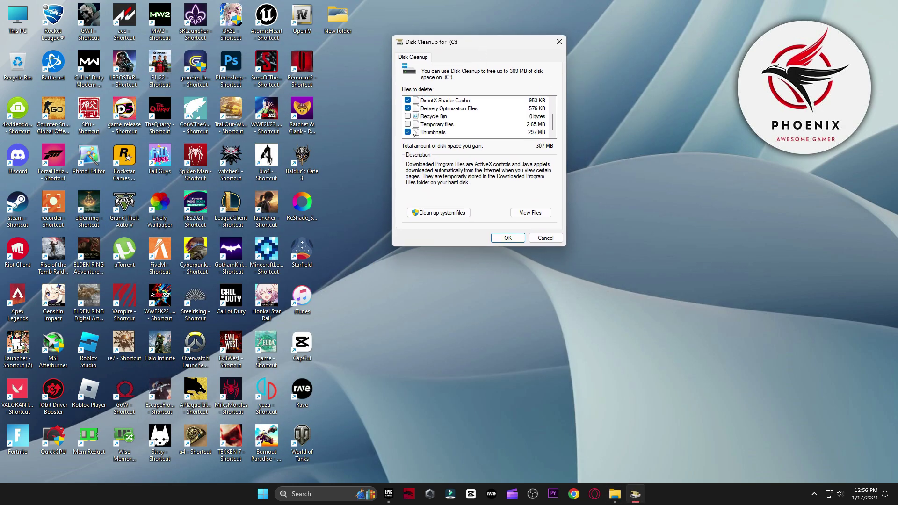
pyautogui.click(513, 236)
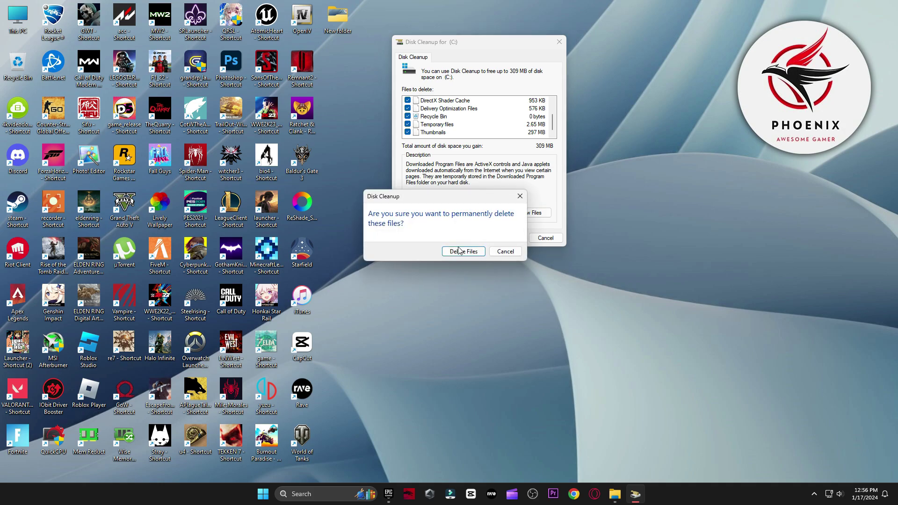
pyautogui.click(466, 249)
pyautogui.moveTo(466, 212); pyautogui.dragTo(483, 148)
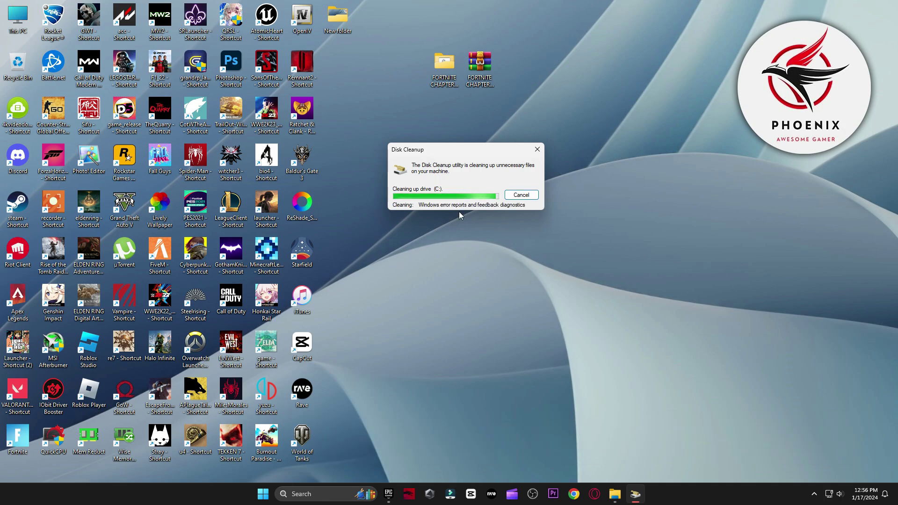
# Return to the boost pack's main folder and open its 3 GPU Settings folder
pyautogui.click(615, 493)
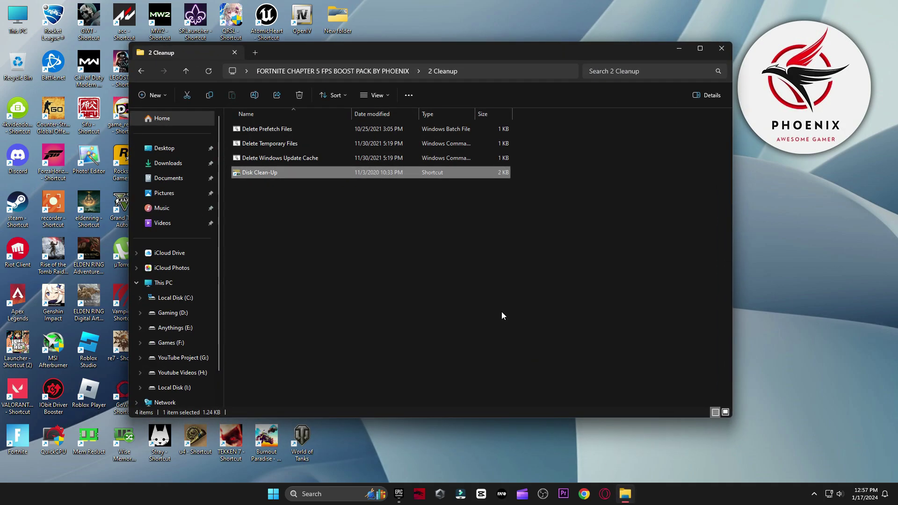
pyautogui.hotkey('alt', 'Left')
pyautogui.doubleClick(267, 173)
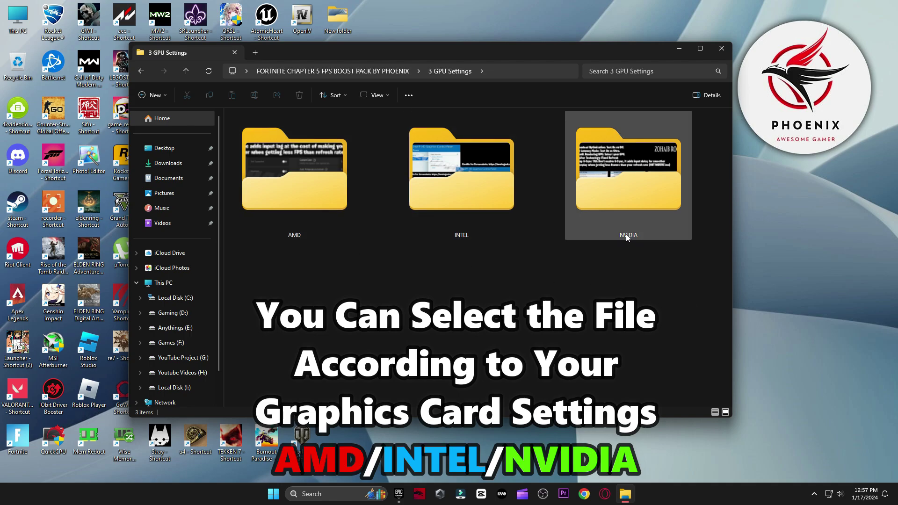
# Look through the recommended settings pictures in the AMD folder and return to 3 GPU Settings
pyautogui.doubleClick(329, 201)
pyautogui.click(273, 168)
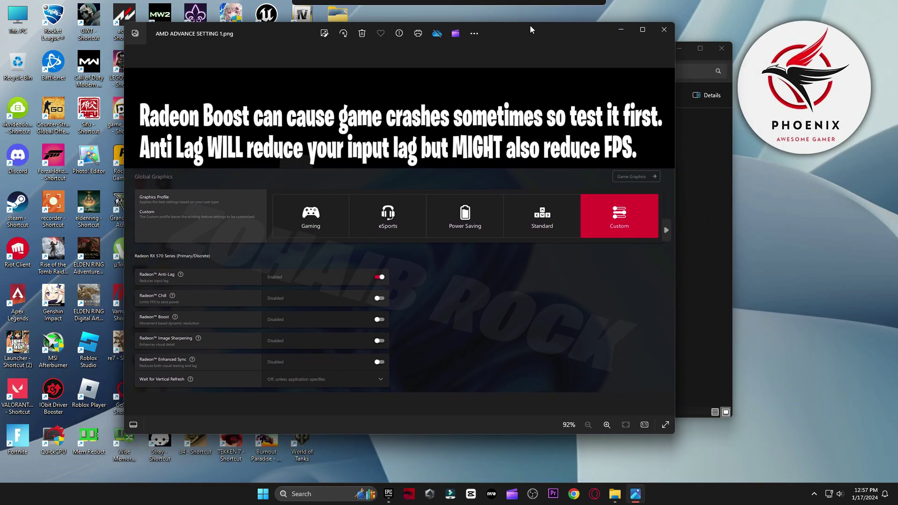
pyautogui.press('Right')
pyautogui.press('Right')
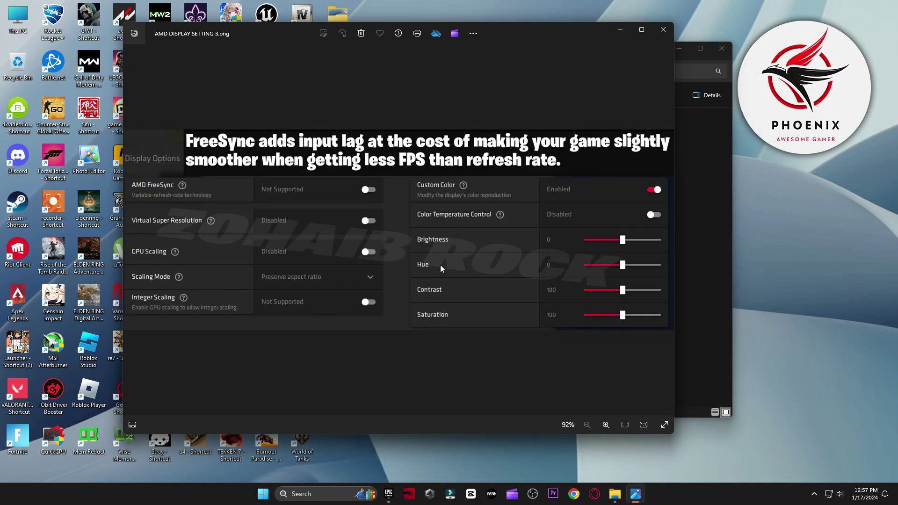
pyautogui.click(663, 29)
pyautogui.click(449, 71)
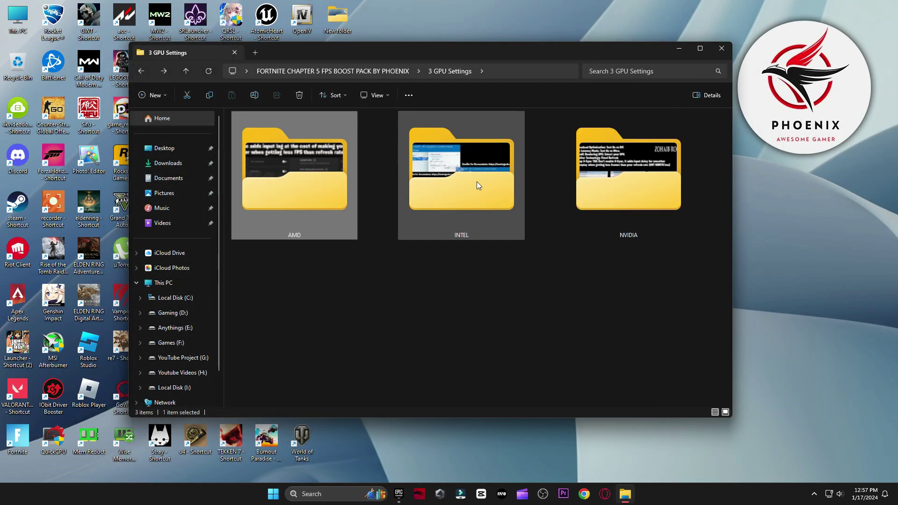
# View the recommended graphics settings pictures in the INTEL folder and return to 3 GPU Settings
pyautogui.doubleClick(476, 181)
pyautogui.doubleClick(277, 155)
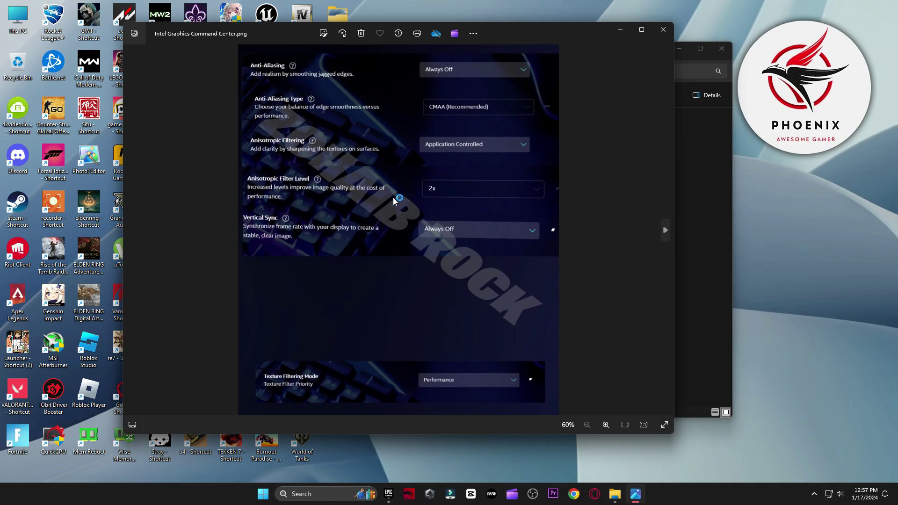
pyautogui.press('Right')
pyautogui.click(663, 29)
pyautogui.click(450, 71)
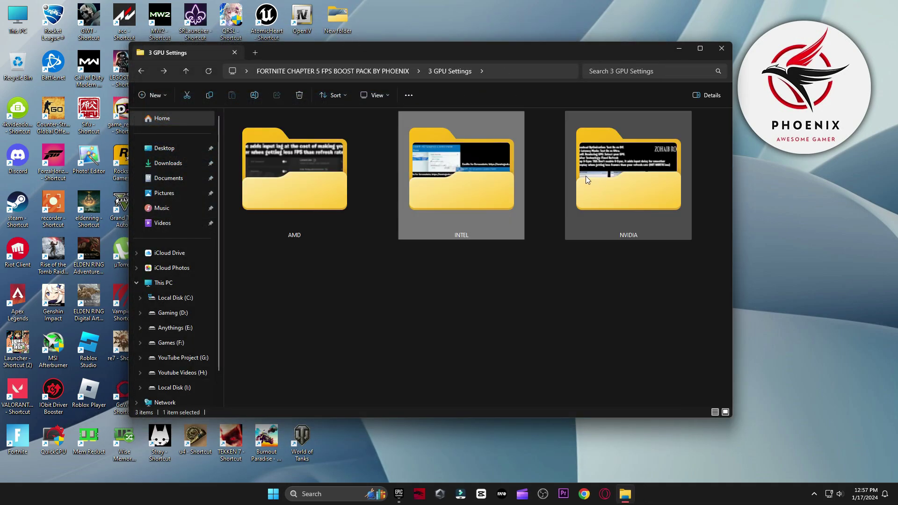
# Open the NVIDIA Settings (Manage 3D Settings) picture in the NVIDIA folder
pyautogui.doubleClick(608, 178)
pyautogui.click(251, 153)
pyautogui.doubleClick(251, 152)
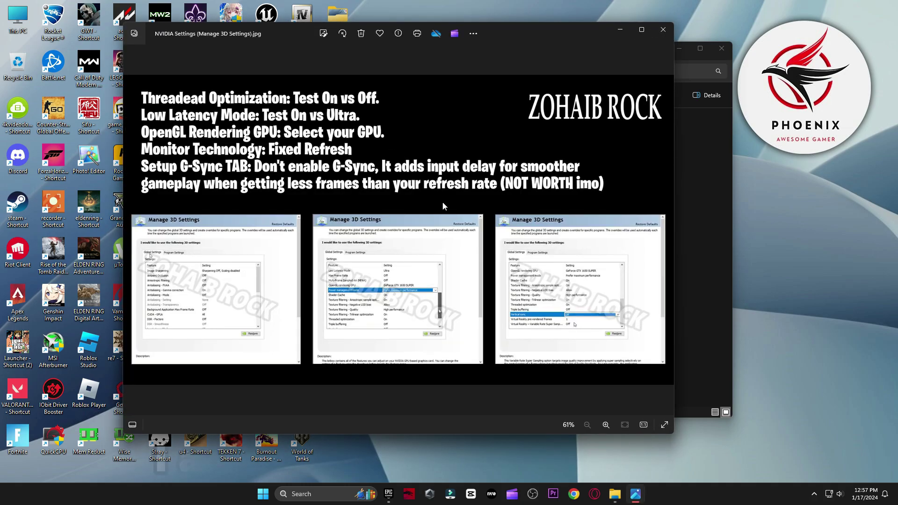
# Launch NVIDIA Control Panel from the desktop and close the settings picture and the folder window
pyautogui.rightClick(786, 186)
pyautogui.click(809, 311)
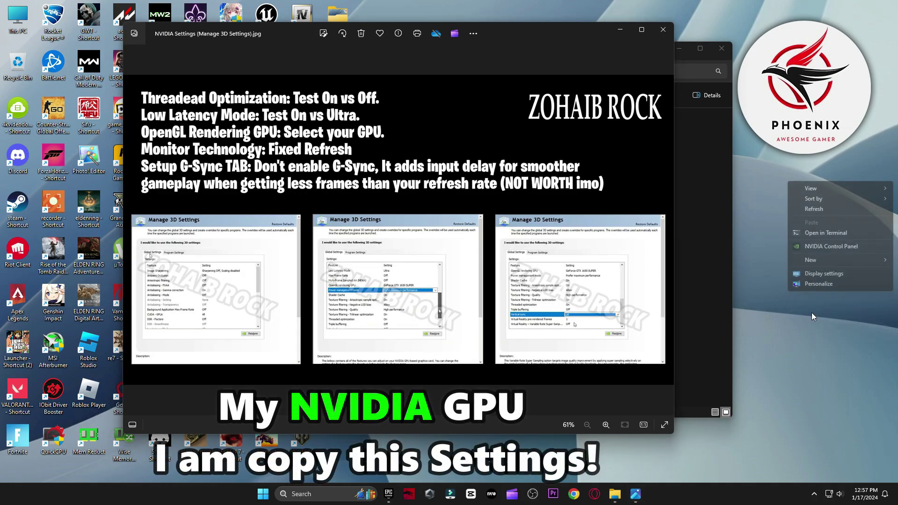
pyautogui.click(830, 247)
pyautogui.click(721, 48)
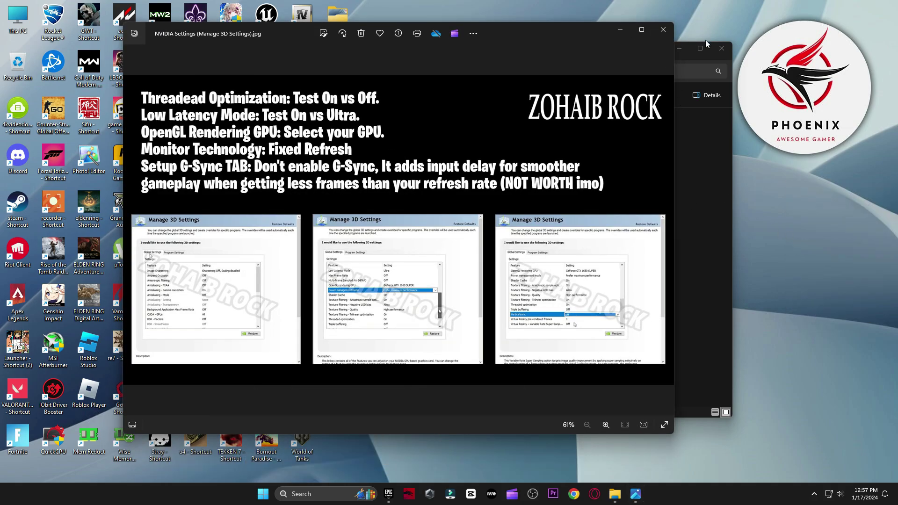
pyautogui.click(663, 29)
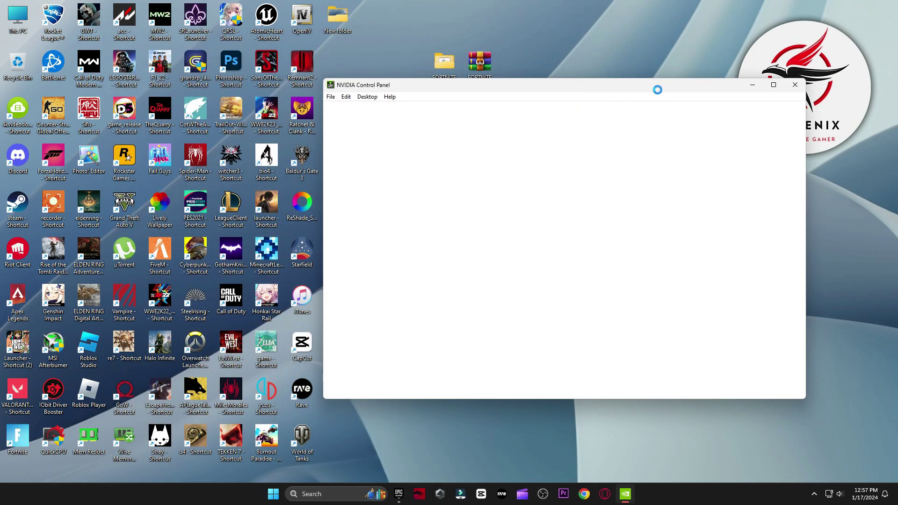
pyautogui.moveTo(641, 88); pyautogui.dragTo(552, 62)
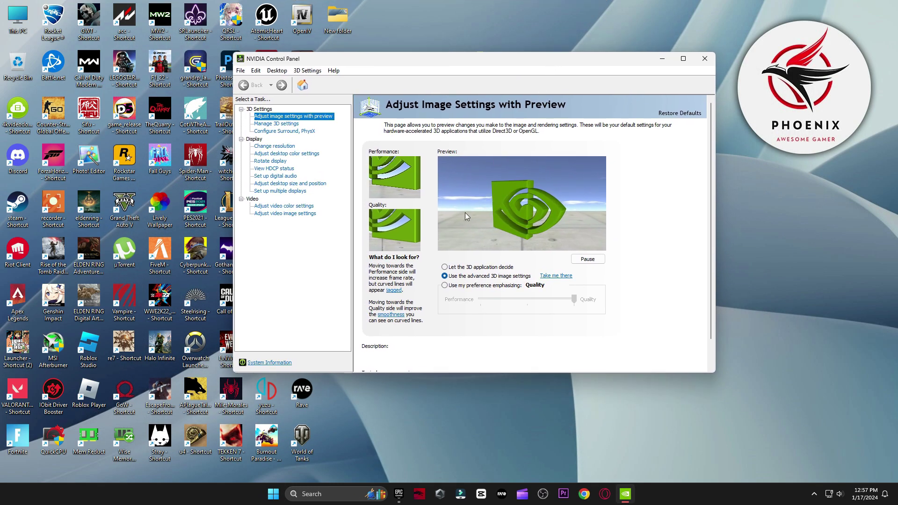
# Review the global options under Manage 3D settings and close NVIDIA Control Panel
pyautogui.moveTo(462, 279)
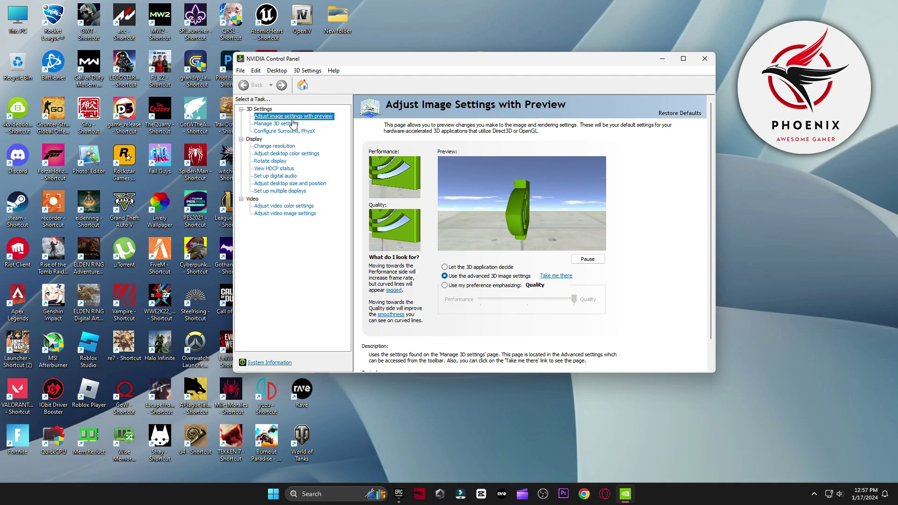
pyautogui.click(279, 125)
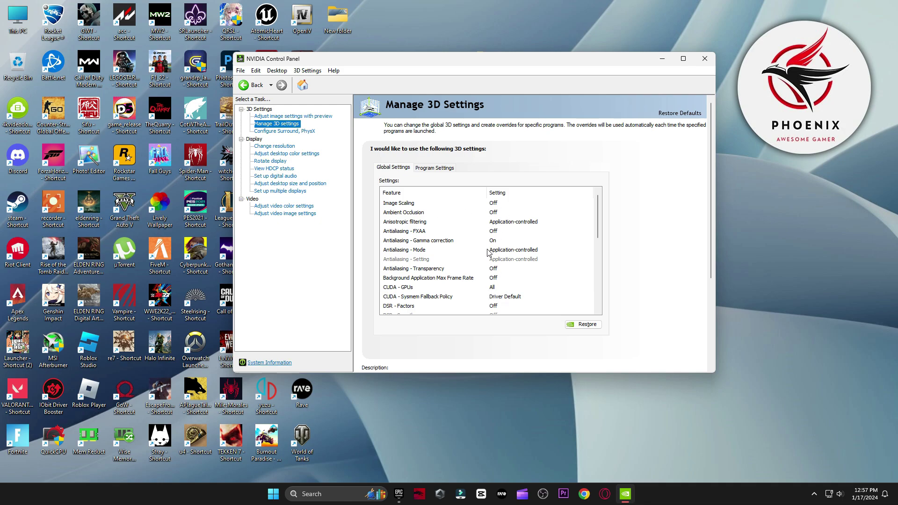
pyautogui.scroll(-2, 502, 271)
pyautogui.scroll(-3, 500, 300)
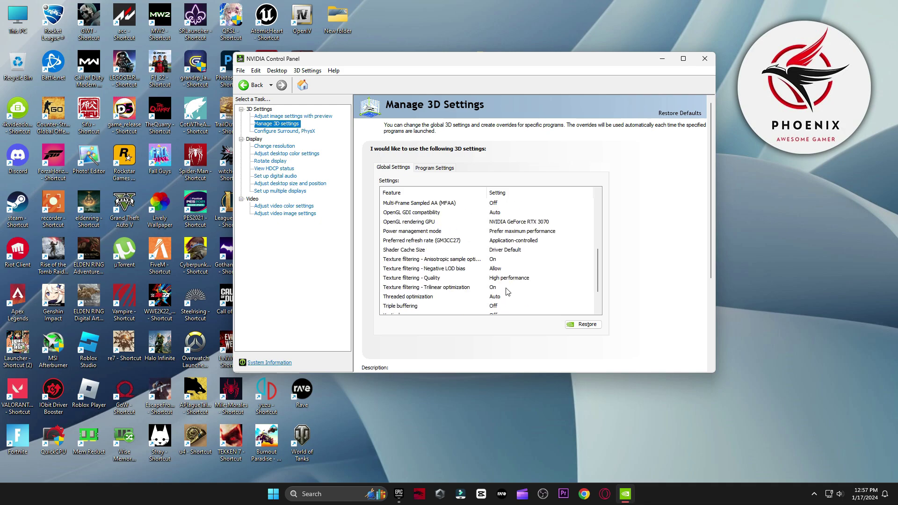
pyautogui.scroll(-2, 519, 286)
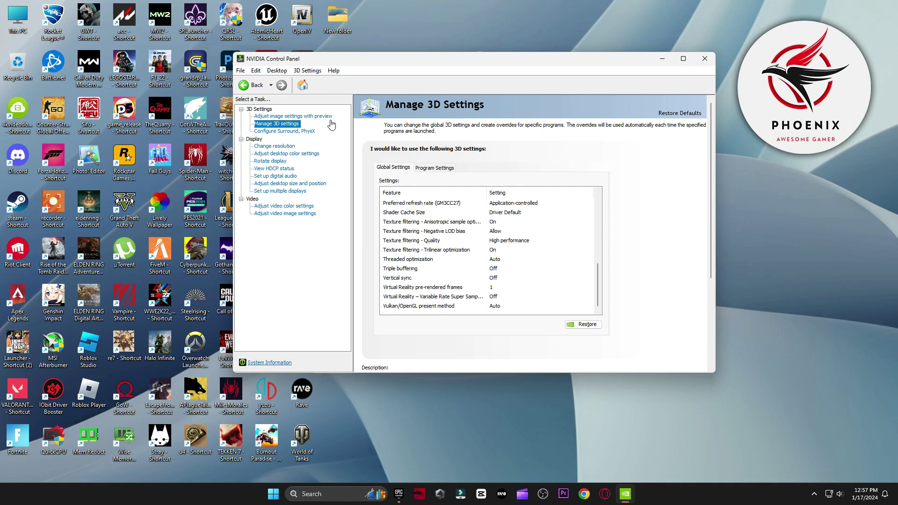
pyautogui.click(704, 61)
# Reopen the boost pack and go to the 64bit Quick-CPU folder inside 4 Power Plan
pyautogui.doubleClick(444, 83)
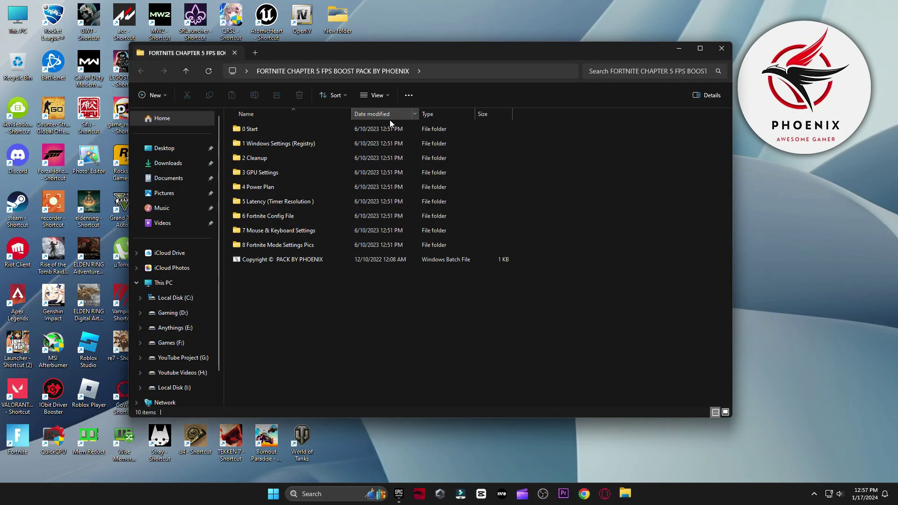
pyautogui.doubleClick(284, 187)
pyautogui.doubleClick(264, 129)
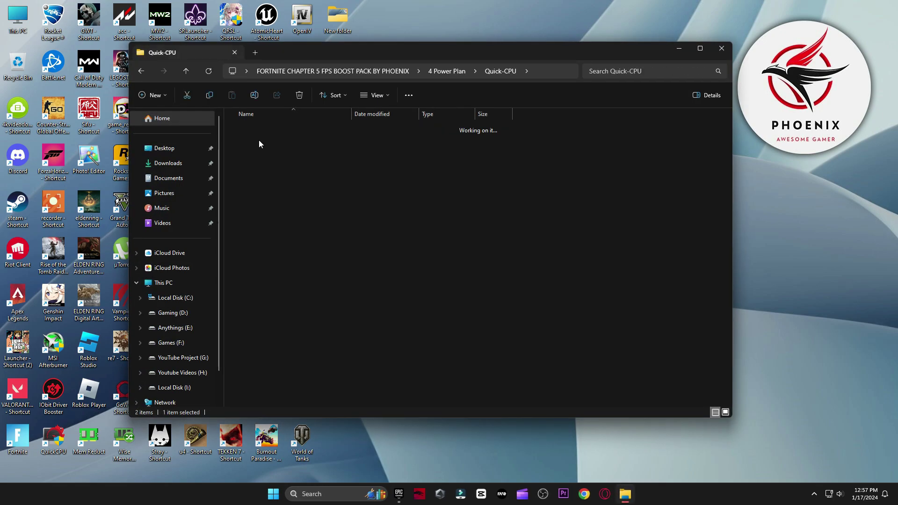
pyautogui.doubleClick(241, 139)
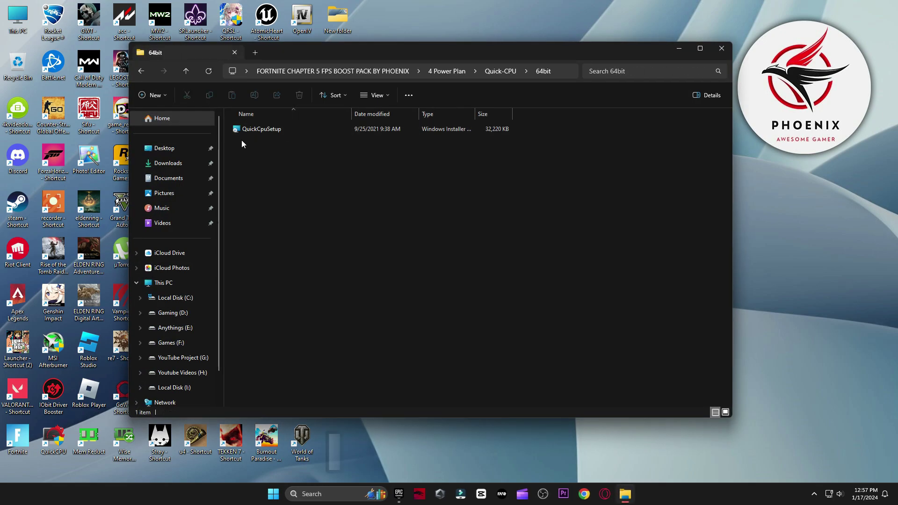
# Launch Quick CPU from the desktop, close the 64bit folder window and reposition the Quick CPU window
pyautogui.doubleClick(47, 442)
pyautogui.click(722, 48)
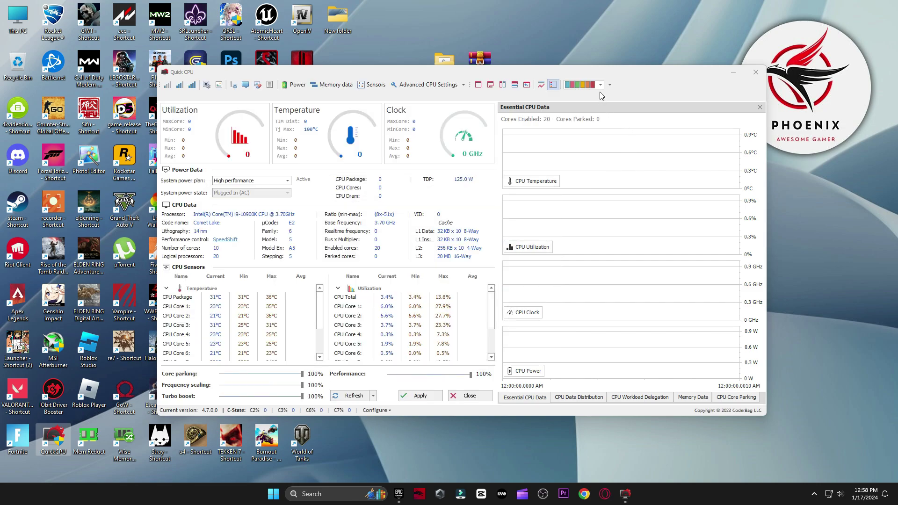
pyautogui.click(538, 280)
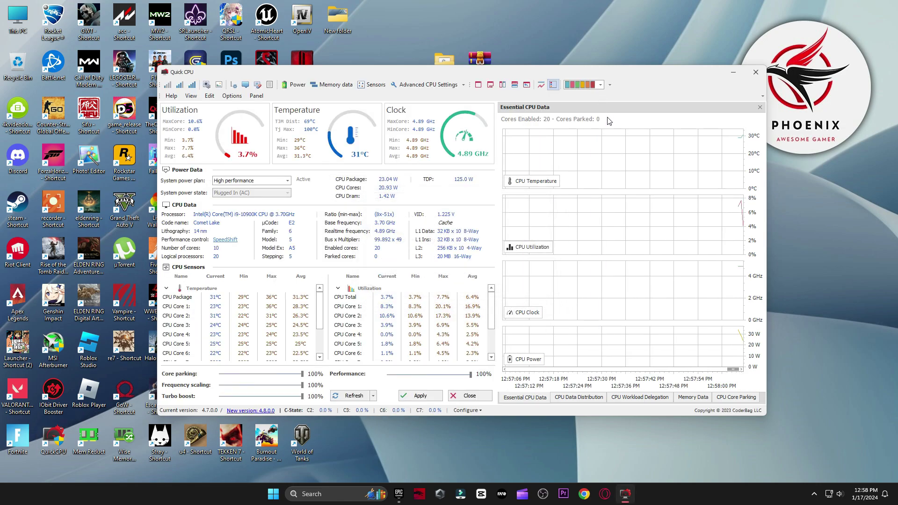
pyautogui.moveTo(620, 72); pyautogui.dragTo(582, 55)
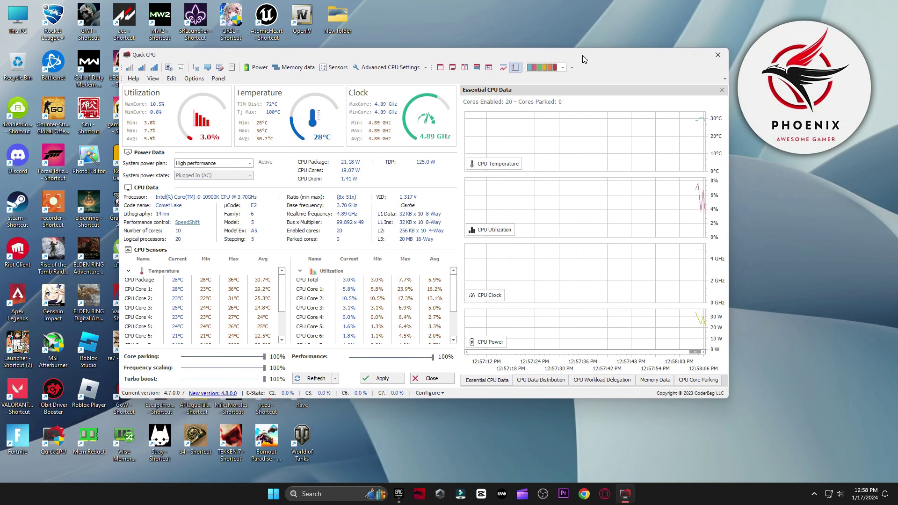
# Apply the High performance power plan with core parking, frequency scaling, turbo boost and performance at 100%, and close Quick CPU
pyautogui.click(249, 167)
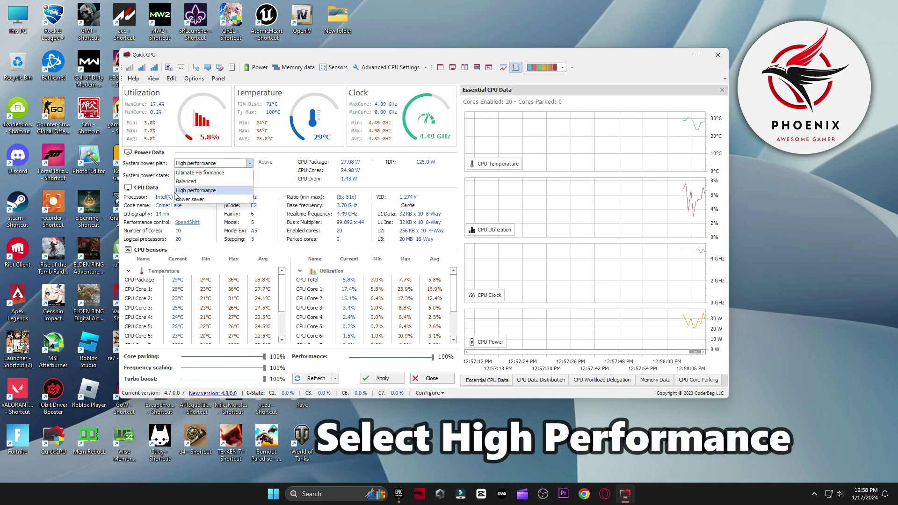
pyautogui.click(220, 191)
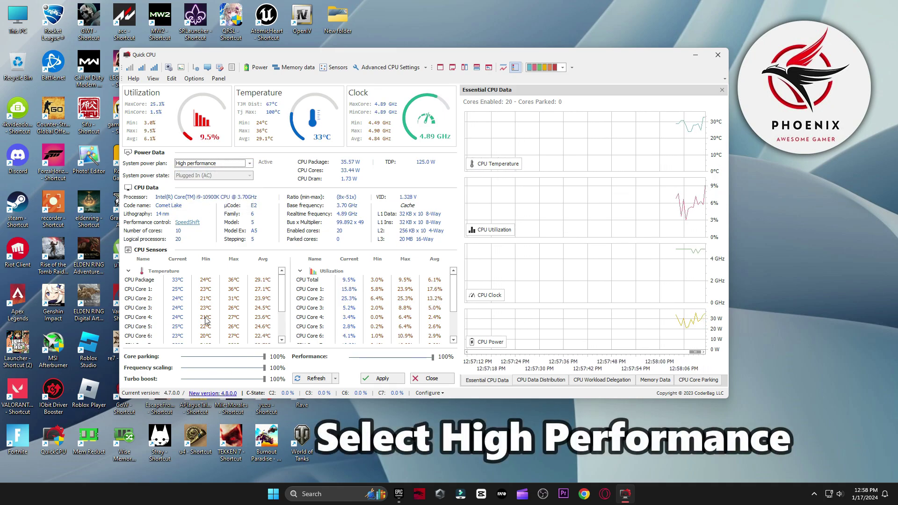
pyautogui.moveTo(260, 358); pyautogui.dragTo(265, 359)
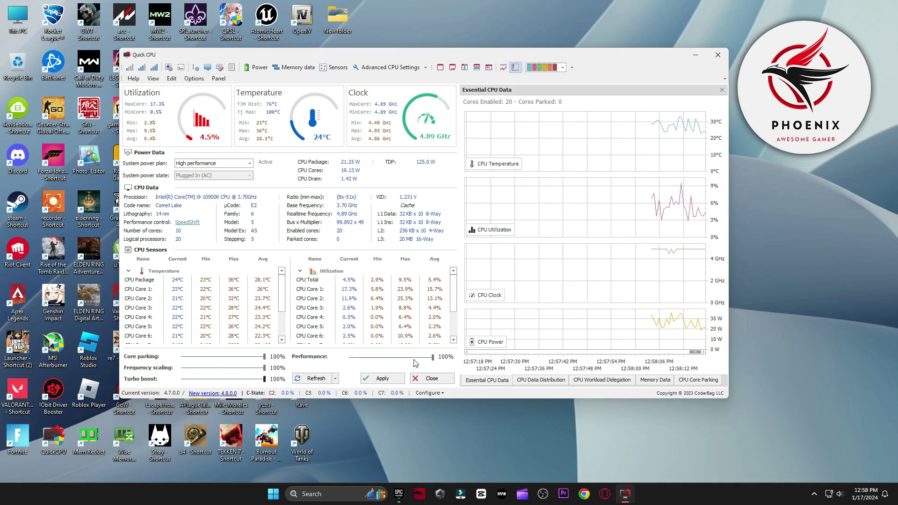
pyautogui.moveTo(432, 357); pyautogui.dragTo(341, 361)
pyautogui.click(383, 378)
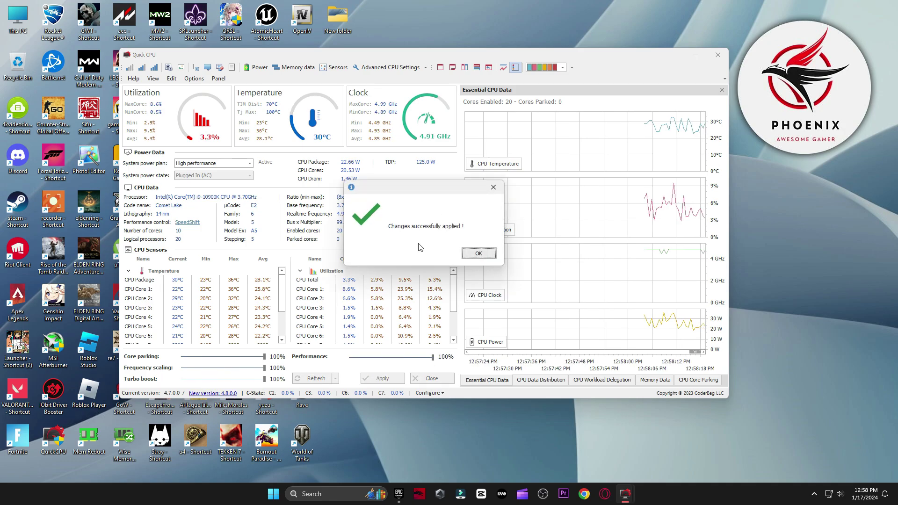
pyautogui.click(481, 254)
pyautogui.click(431, 378)
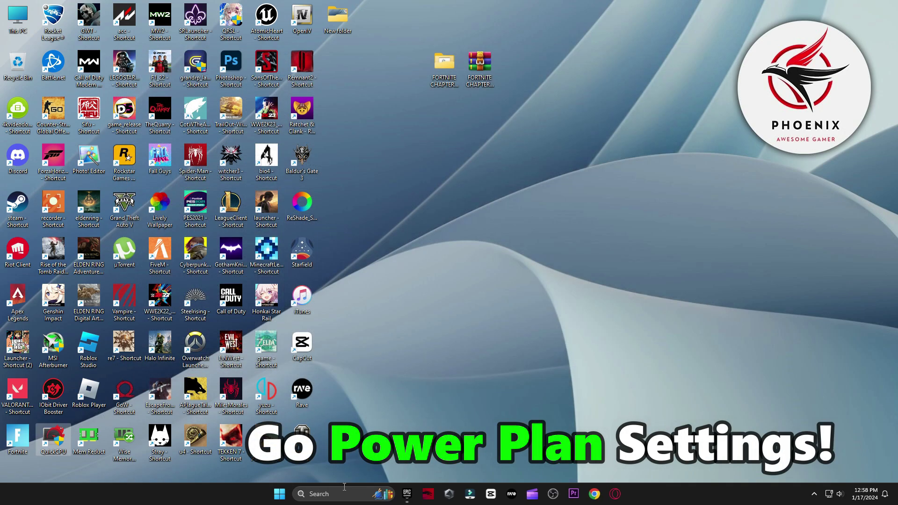
# Search Windows for the power plan settings, check the High performance selection among all plans, and close Power Options
pyautogui.click(342, 495)
pyautogui.write('power')
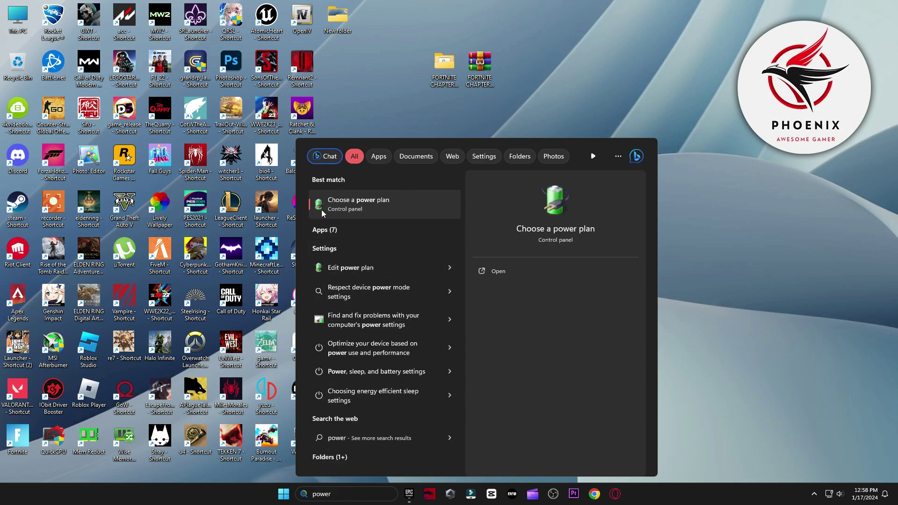
pyautogui.click(349, 206)
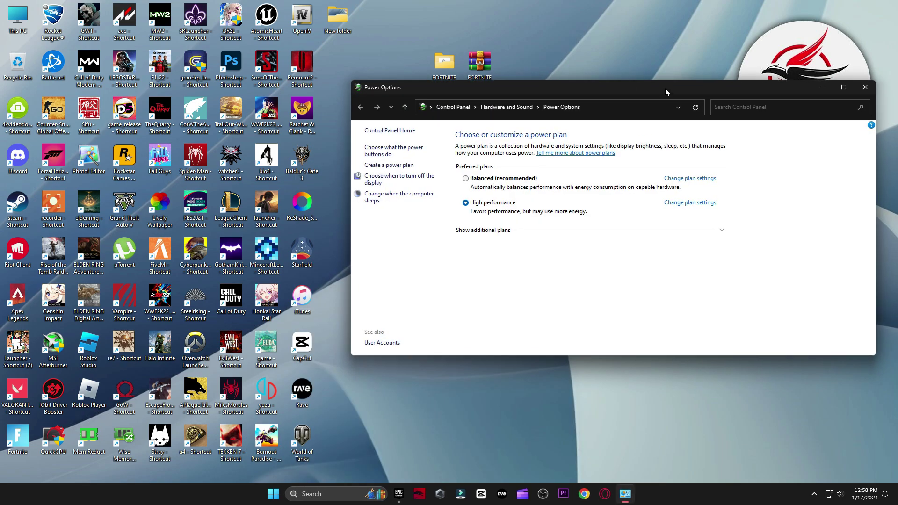
pyautogui.moveTo(667, 92); pyautogui.dragTo(501, 58)
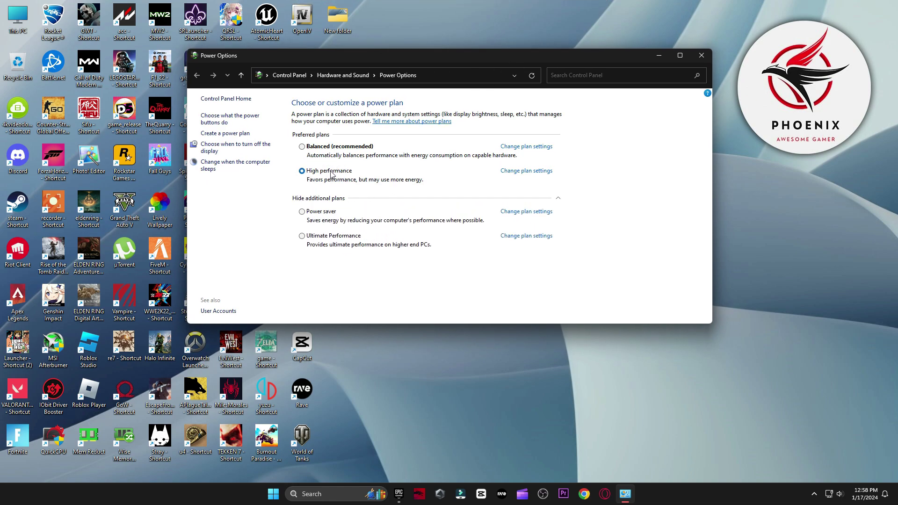
pyautogui.click(558, 198)
pyautogui.click(702, 56)
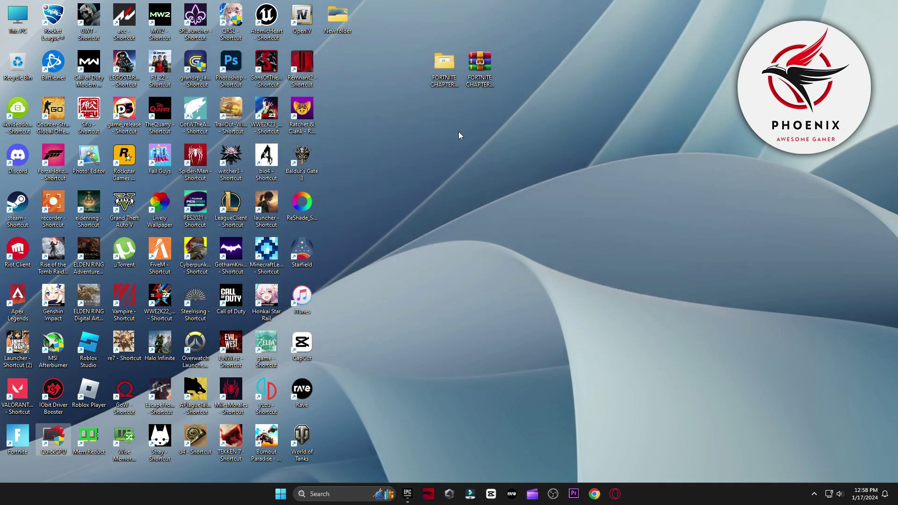
# Run Timer Resolution from the boost pack's 5 Latency folder at its maximum resolution and minimize it
pyautogui.doubleClick(445, 69)
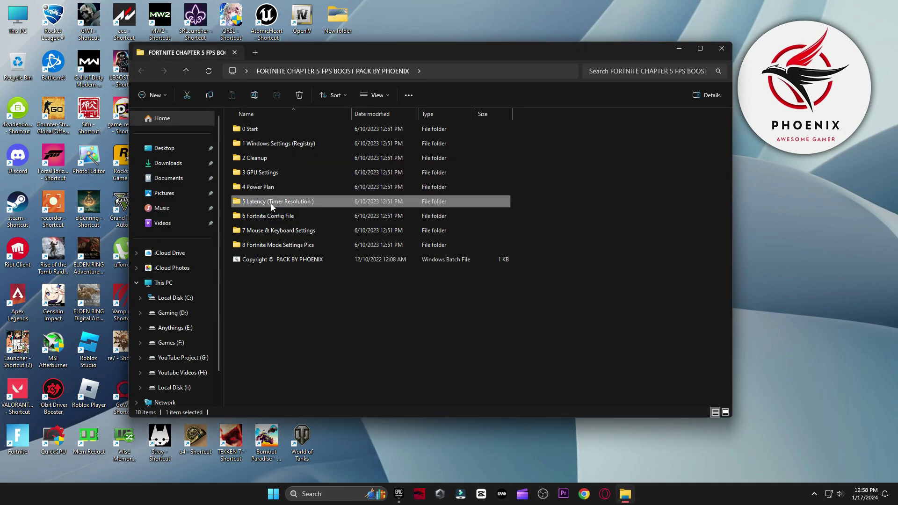
pyautogui.doubleClick(274, 202)
pyautogui.doubleClick(273, 131)
pyautogui.click(436, 259)
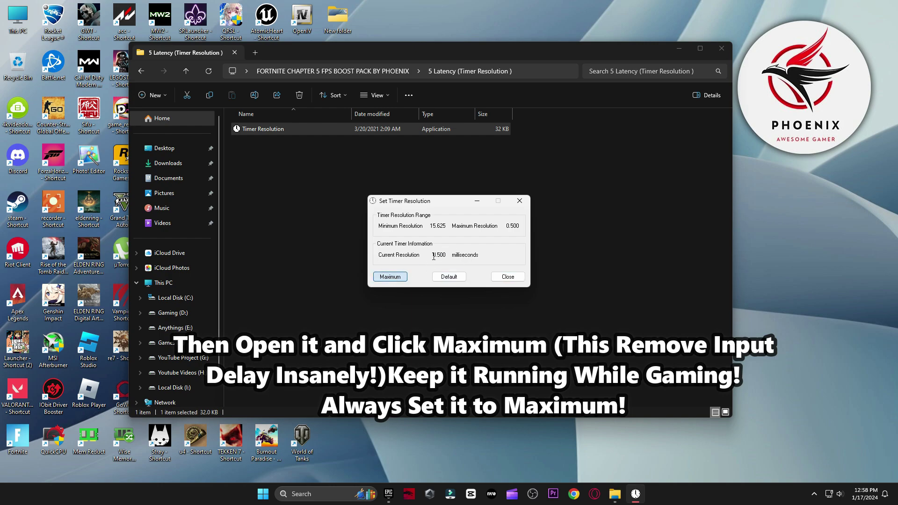
pyautogui.click(476, 201)
# Copy the GameUserSettings file from the boost pack's 6 Fortnite Config File folder
pyautogui.click(141, 71)
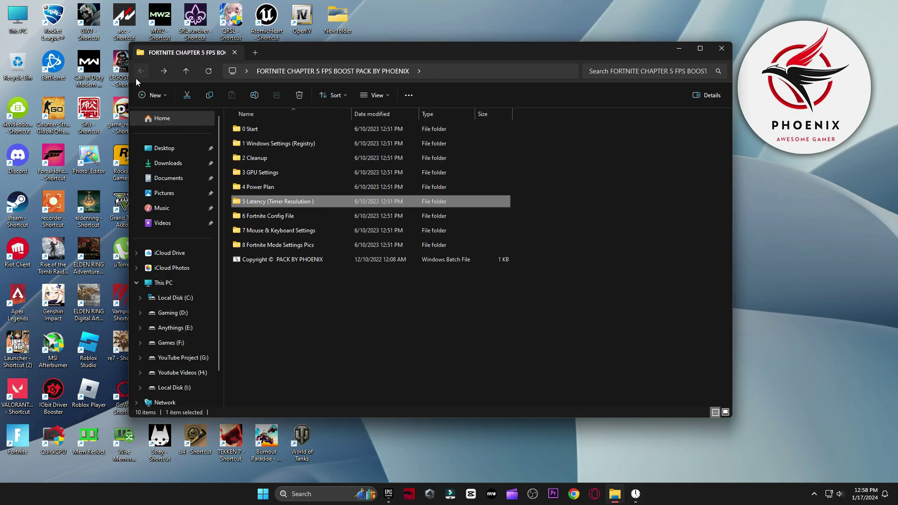
pyautogui.doubleClick(272, 216)
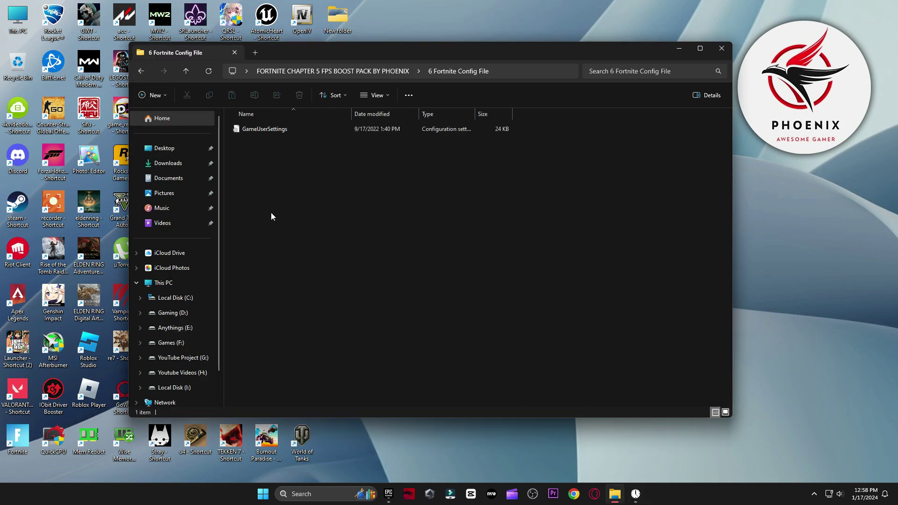
pyautogui.rightClick(251, 129)
pyautogui.press('Escape')
# Open the appdata folder through the Windows Run dialog
pyautogui.click(297, 495)
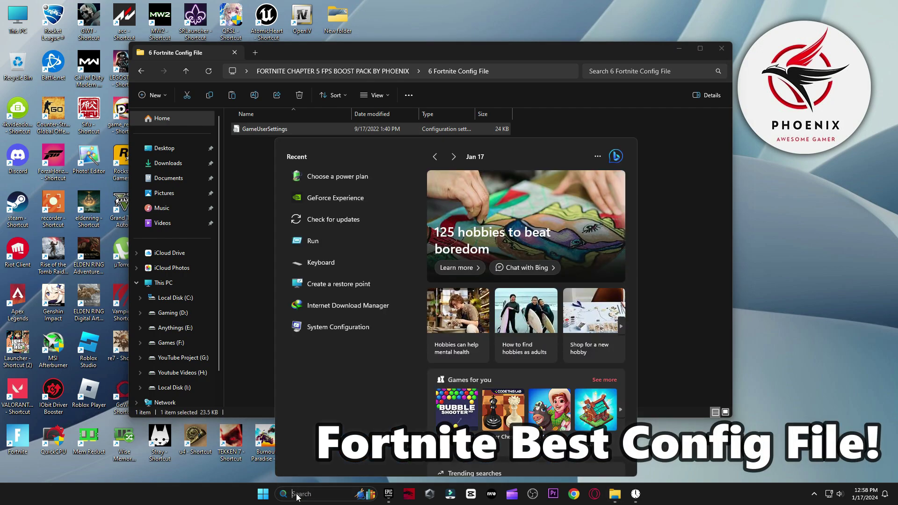
pyautogui.write('run')
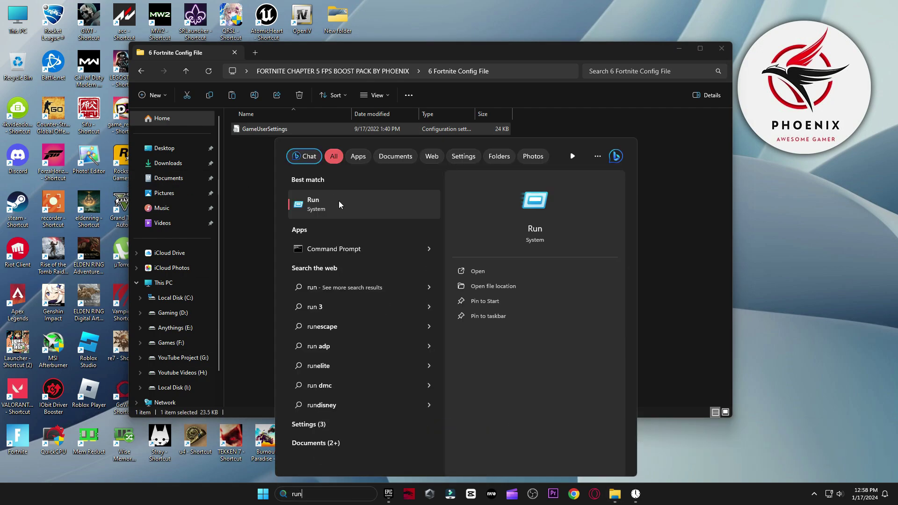
pyautogui.click(339, 204)
pyautogui.moveTo(100, 391); pyautogui.dragTo(413, 180)
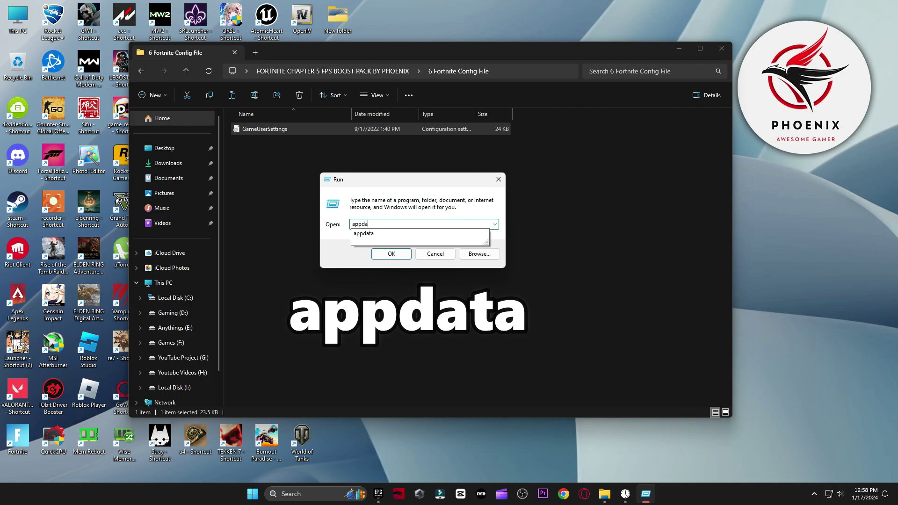
pyautogui.click(391, 254)
# Go to Local > FortniteGame > Saved > Config > WindowsClient inside AppData
pyautogui.doubleClick(273, 141)
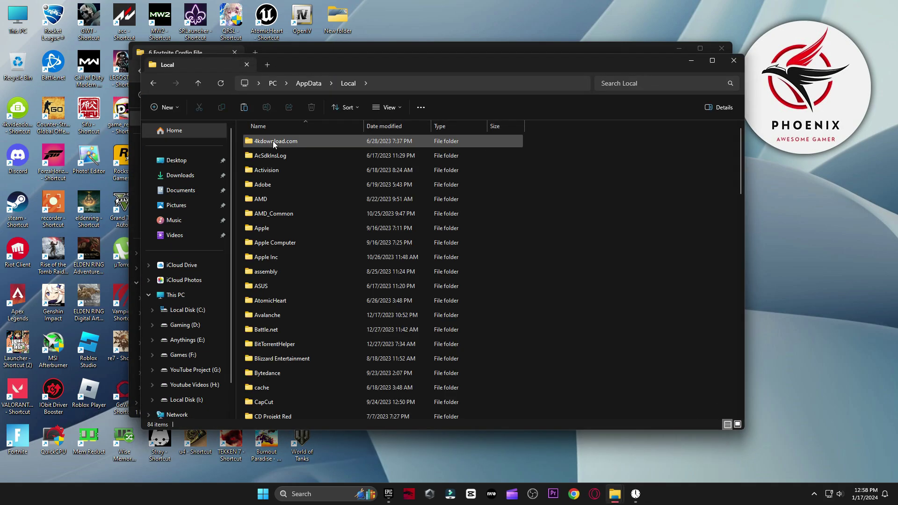
pyautogui.scroll(-10, 281, 150)
pyautogui.doubleClick(288, 154)
pyautogui.doubleClick(276, 141)
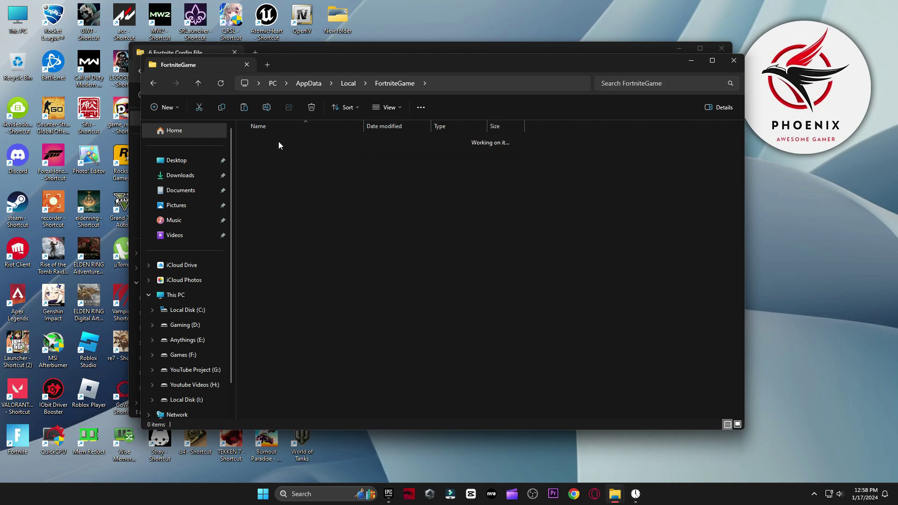
pyautogui.doubleClick(289, 156)
pyautogui.doubleClick(287, 156)
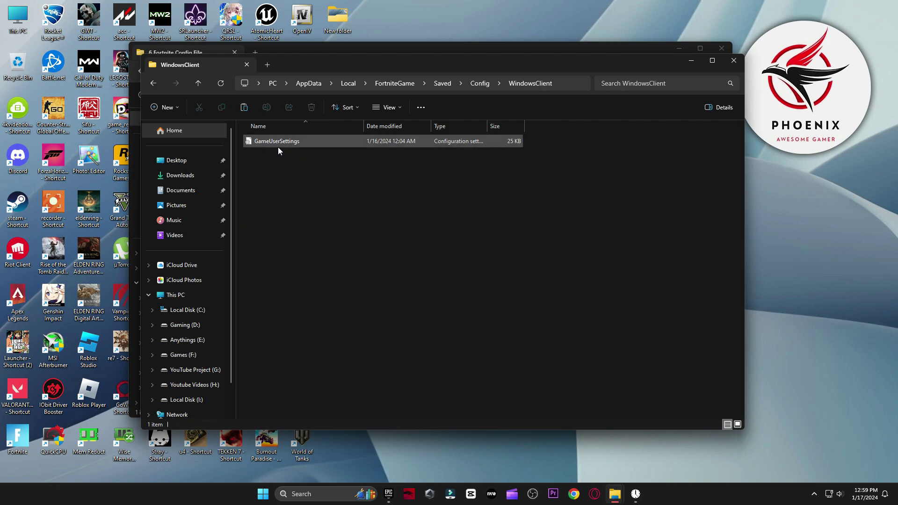
# Replace the GameUserSettings file in WindowsClient with the copied one from the boost pack and close the folder window
pyautogui.click(274, 142)
pyautogui.rightClick(274, 142)
pyautogui.click(360, 153)
pyautogui.rightClick(305, 164)
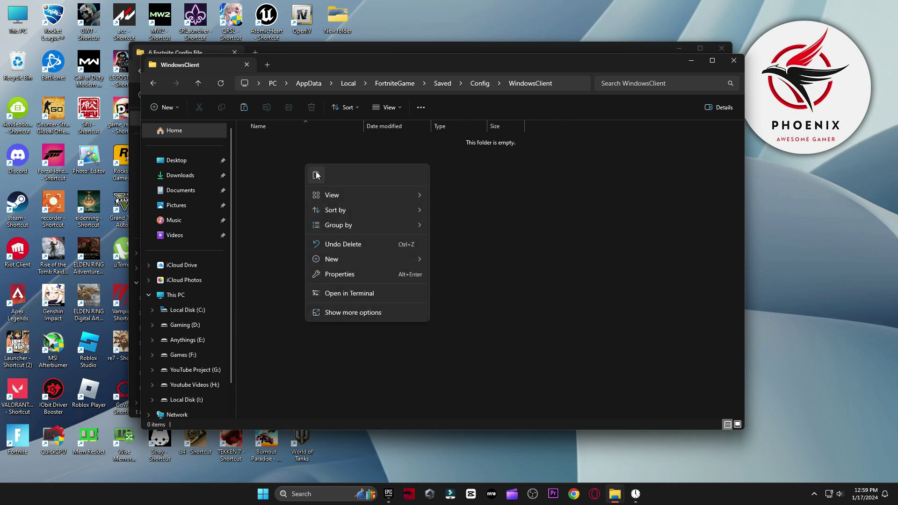
pyautogui.click(317, 175)
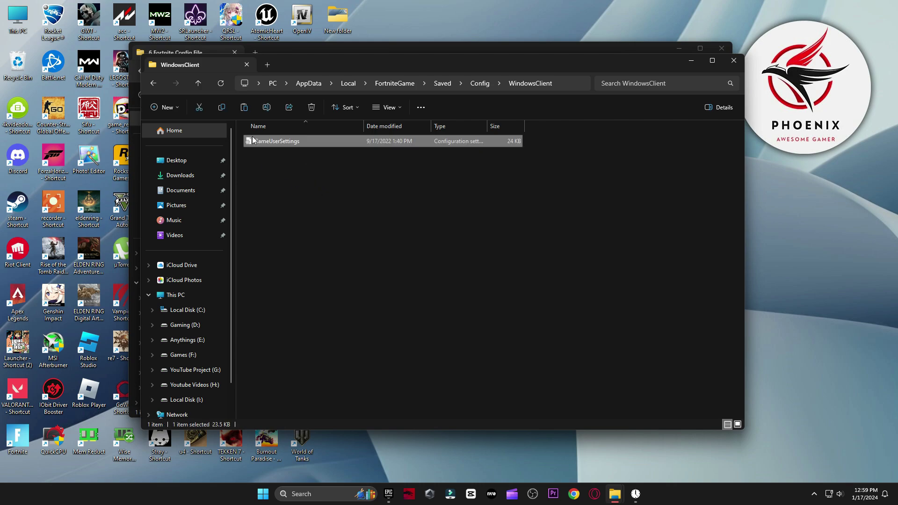
pyautogui.click(731, 64)
# Open M1 Mouse Acceleration in the 7 Mouse & Keyboard Settings folder and review the pointer and button options
pyautogui.hotkey('alt', 'Left')
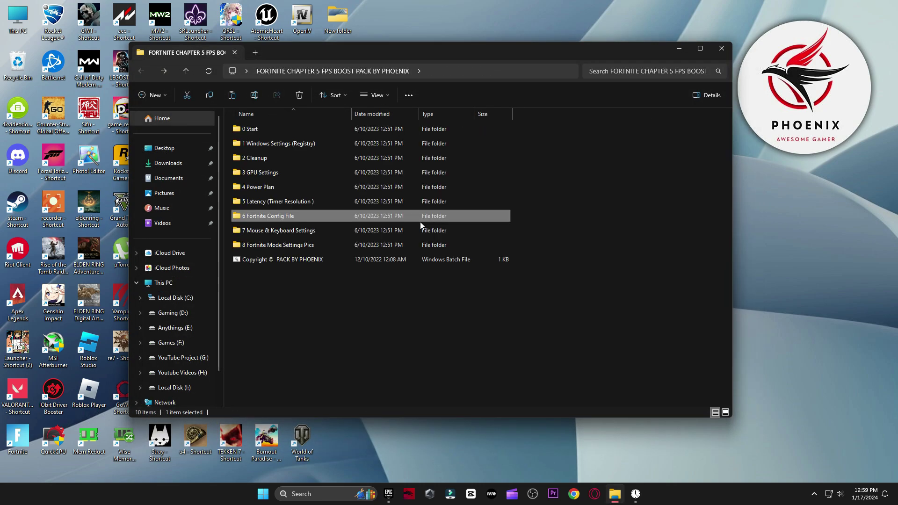
pyautogui.doubleClick(277, 232)
pyautogui.click(303, 140)
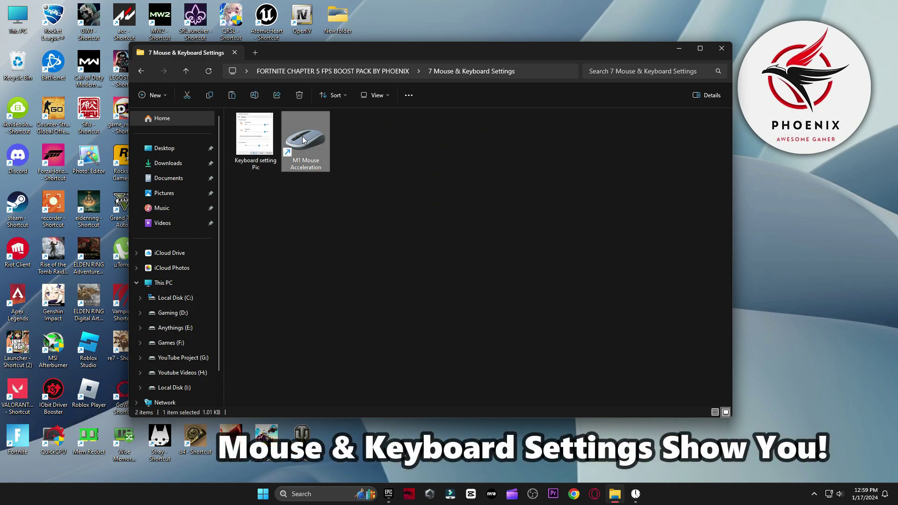
pyautogui.doubleClick(303, 139)
pyautogui.moveTo(208, 84); pyautogui.dragTo(488, 94)
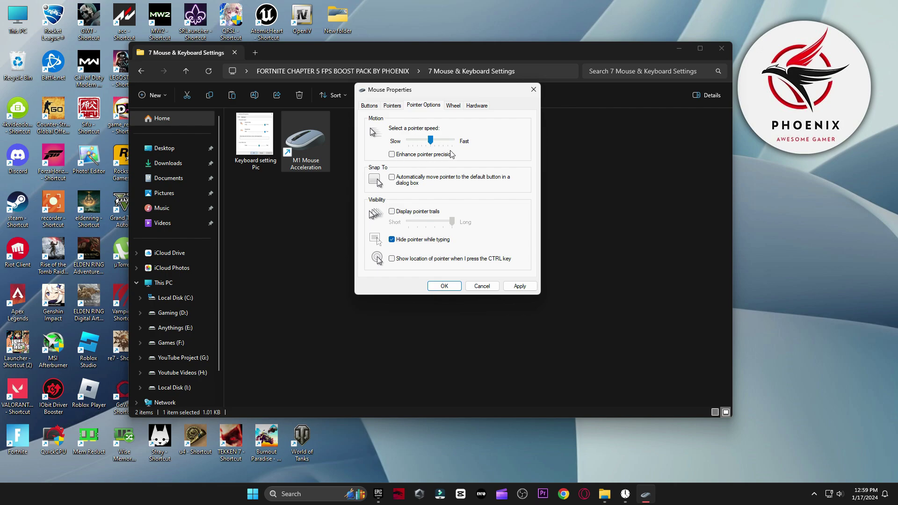
pyautogui.click(372, 106)
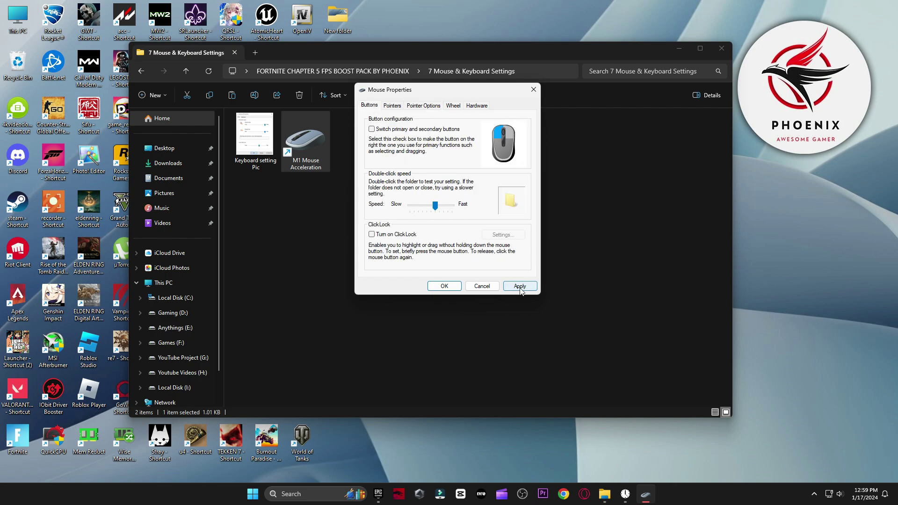
# Compare the Windows Keyboard Properties with the Keyboard setting Pic image, and close both
pyautogui.doubleClick(255, 140)
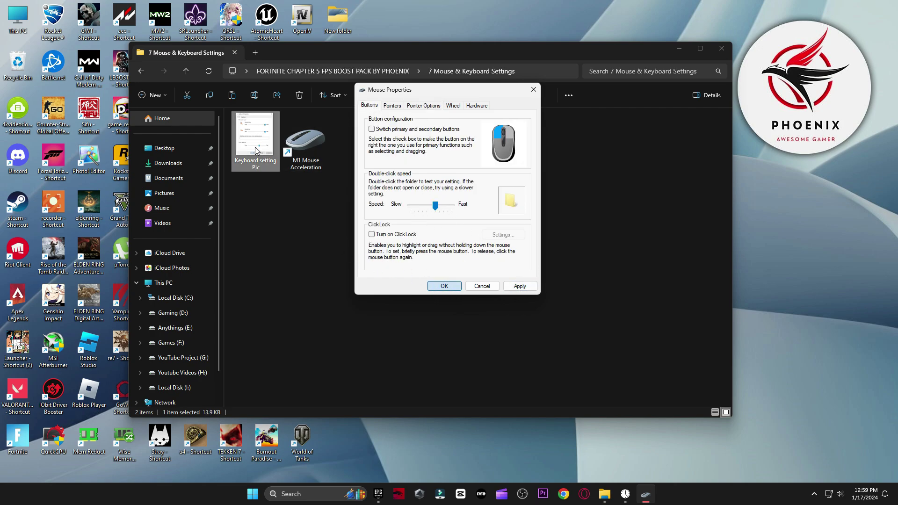
pyautogui.click(321, 495)
pyautogui.write('keyboard')
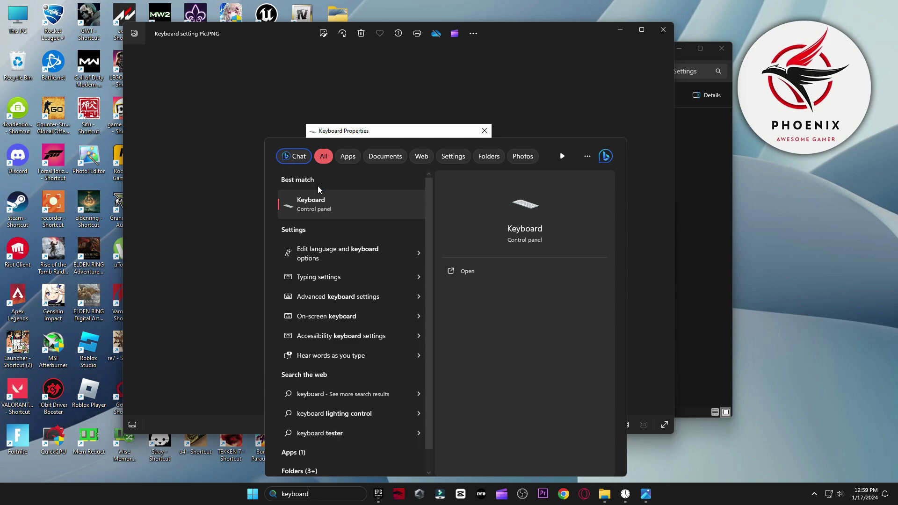
pyautogui.click(357, 205)
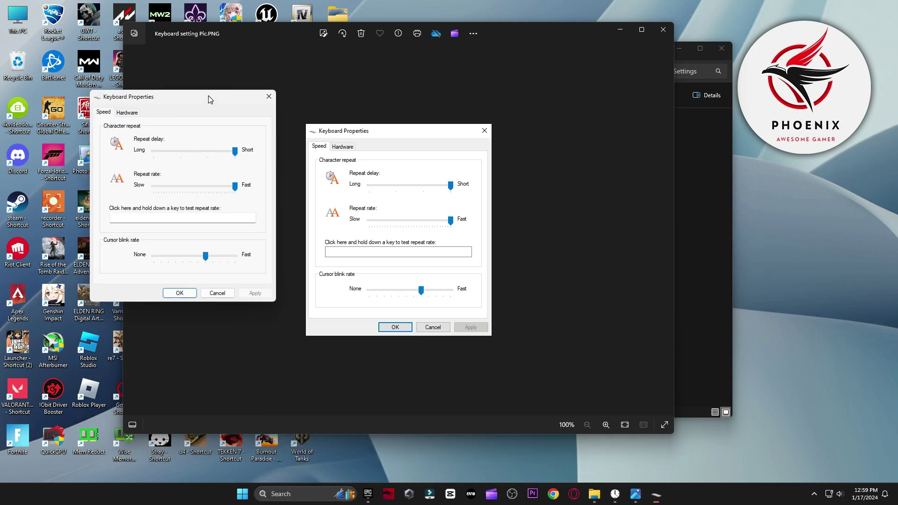
pyautogui.moveTo(209, 99); pyautogui.dragTo(229, 133)
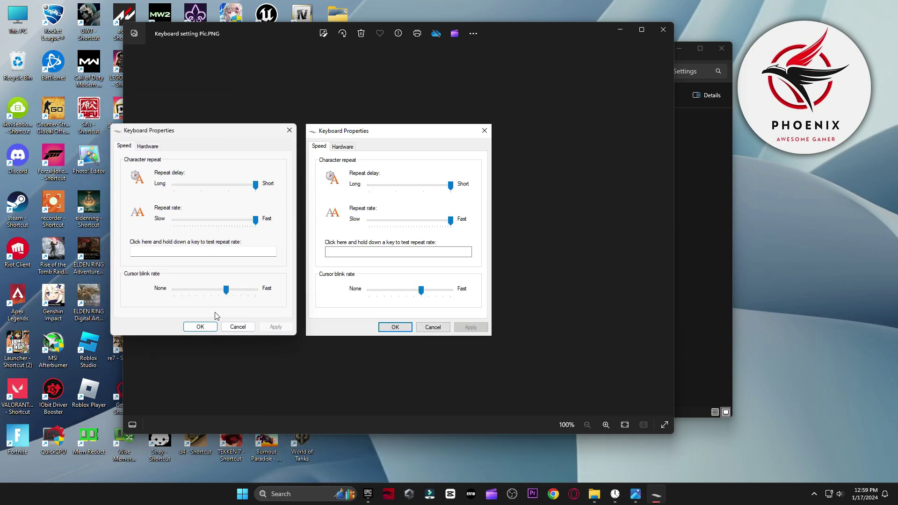
pyautogui.click(663, 30)
pyautogui.press('Escape')
# Open the Directx 11 Mode folder inside the pack's 8 Fortnite Mode Settings Pics
pyautogui.hotkey('alt', 'Left')
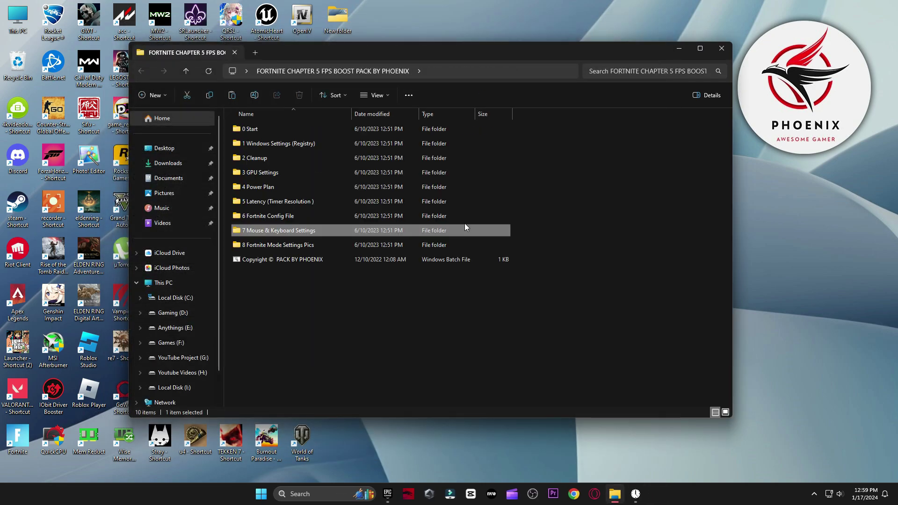
pyautogui.click(262, 245)
pyautogui.doubleClick(275, 247)
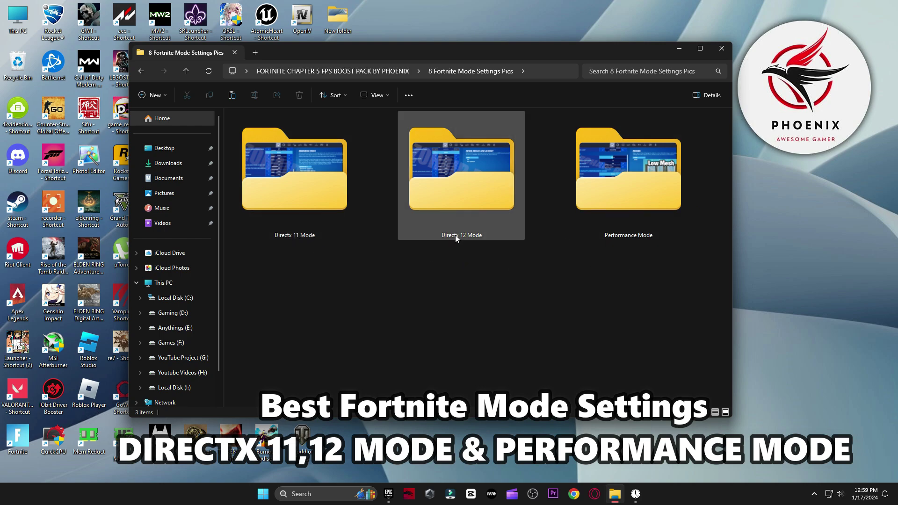
pyautogui.doubleClick(291, 180)
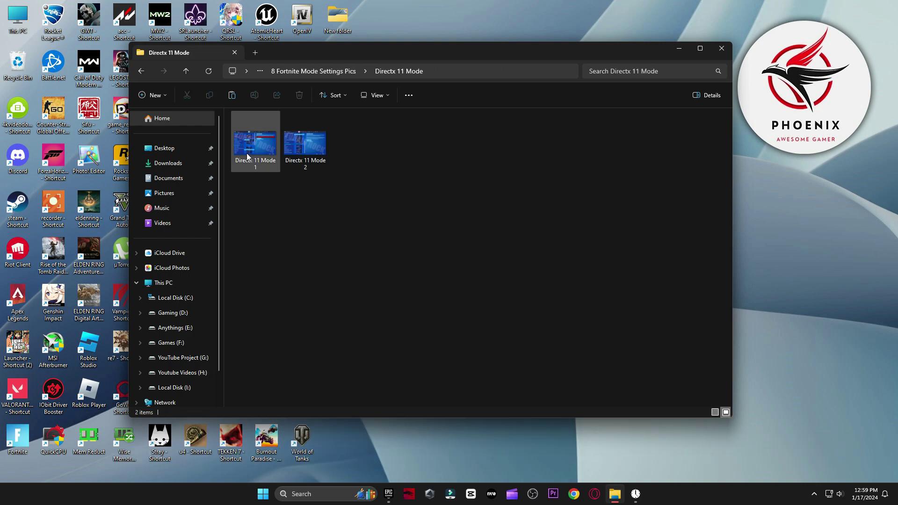
# View the Directx 11 Mode 1 and 2 settings pictures and close the image viewer
pyautogui.doubleClick(246, 156)
pyautogui.press('Right')
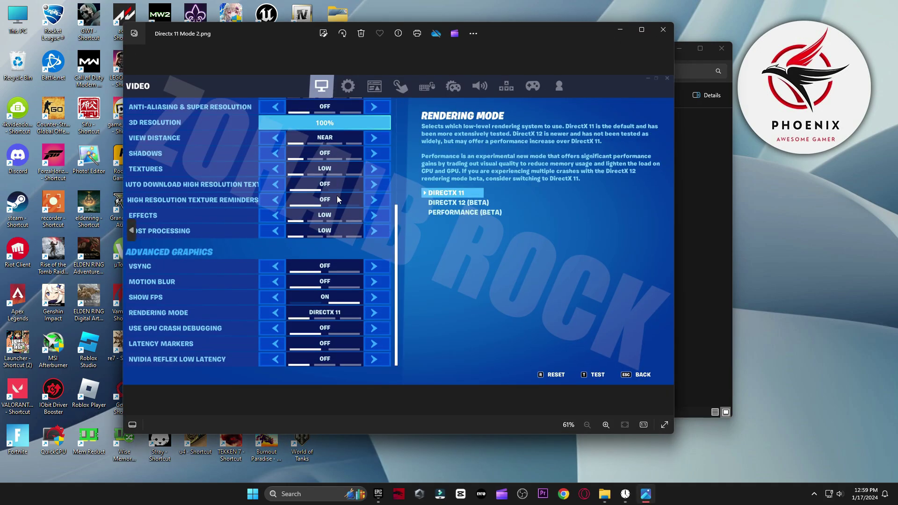
pyautogui.click(657, 32)
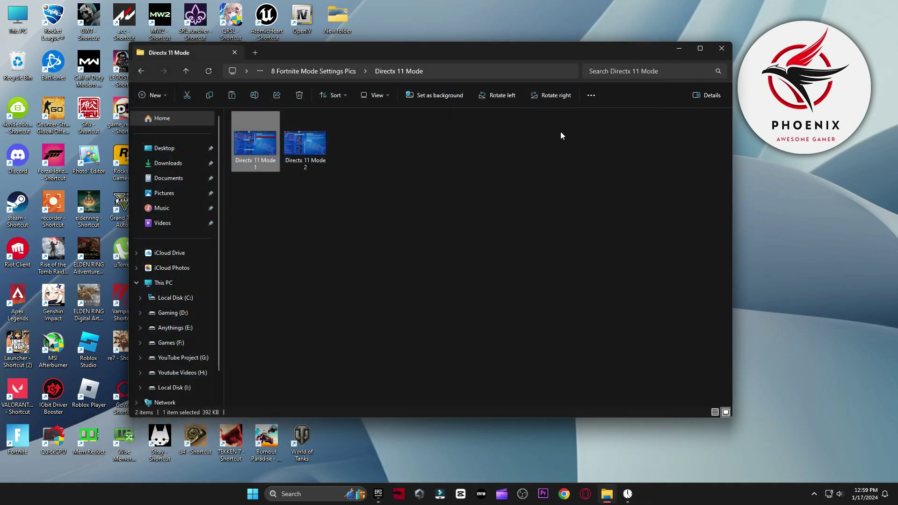
# Open the Directx 12 Mode folder, view its Fortnite settings pictures, and close the image viewer
pyautogui.hotkey('alt', 'Up')
pyautogui.doubleClick(492, 180)
pyautogui.doubleClick(291, 154)
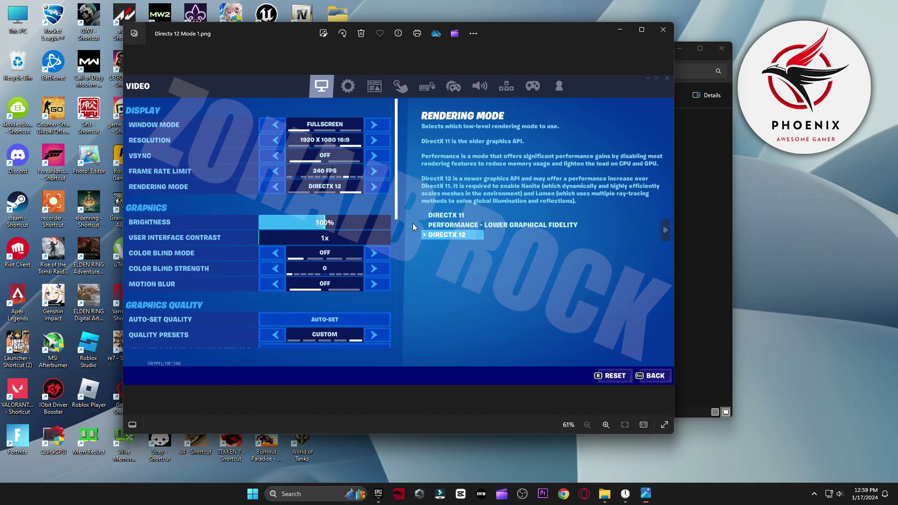
pyautogui.click(663, 29)
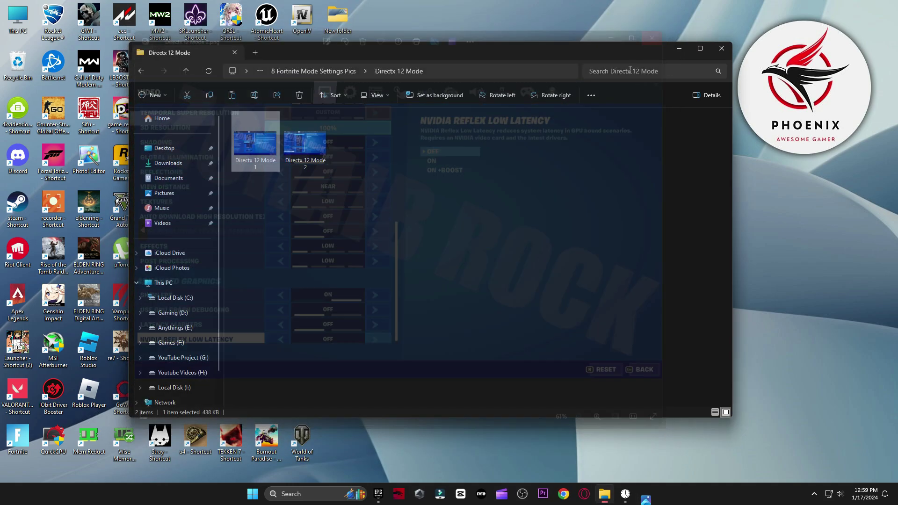
# View the Performance Mode pictures, including the high and low meshes variants, and close the viewer and the folder window
pyautogui.hotkey('alt', 'Up')
pyautogui.doubleClick(603, 172)
pyautogui.click(277, 150)
pyautogui.doubleClick(277, 150)
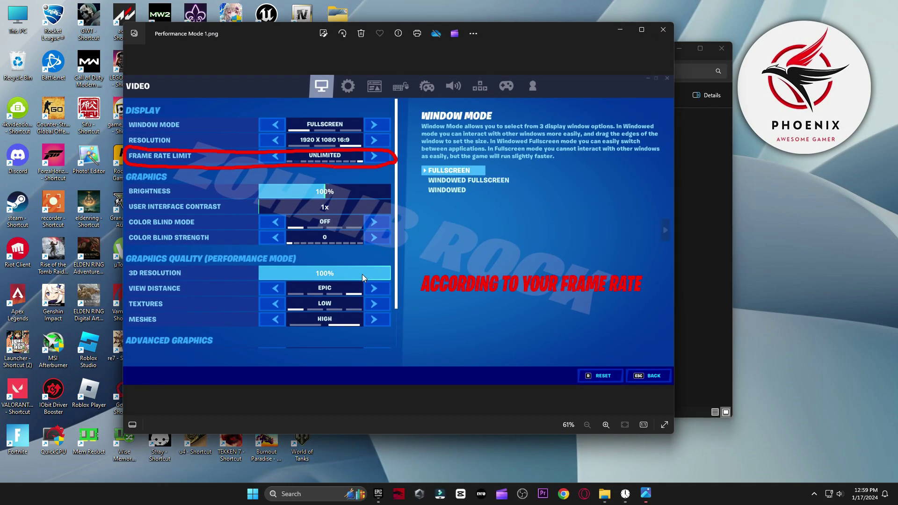
pyautogui.press('Right')
pyautogui.press('Right')
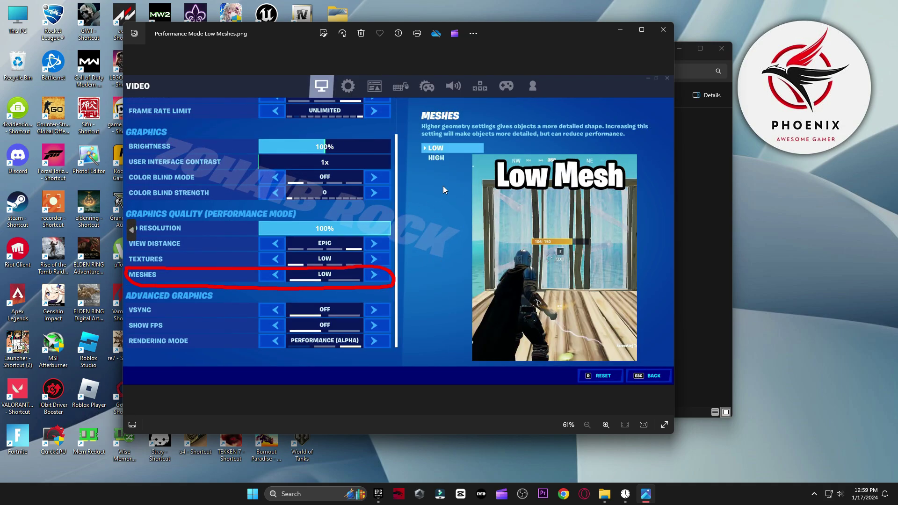
pyautogui.click(668, 33)
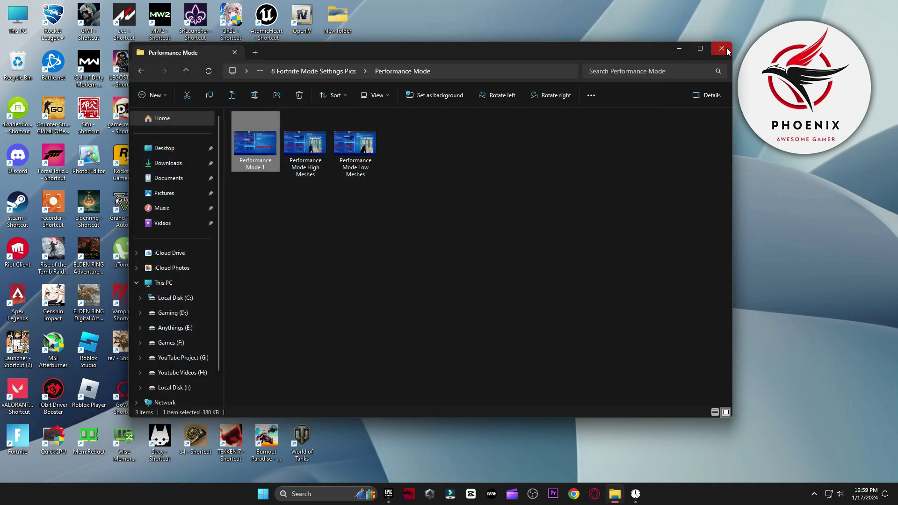
pyautogui.click(726, 48)
# Switch to Windows Settings and open the Graphics page by way of the Game Mode settings under Gaming
pyautogui.press('super')
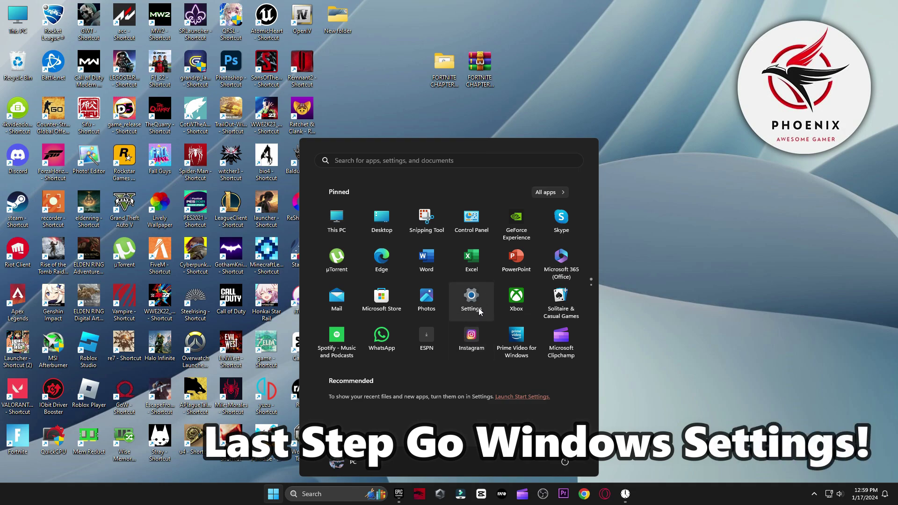
pyautogui.click(466, 307)
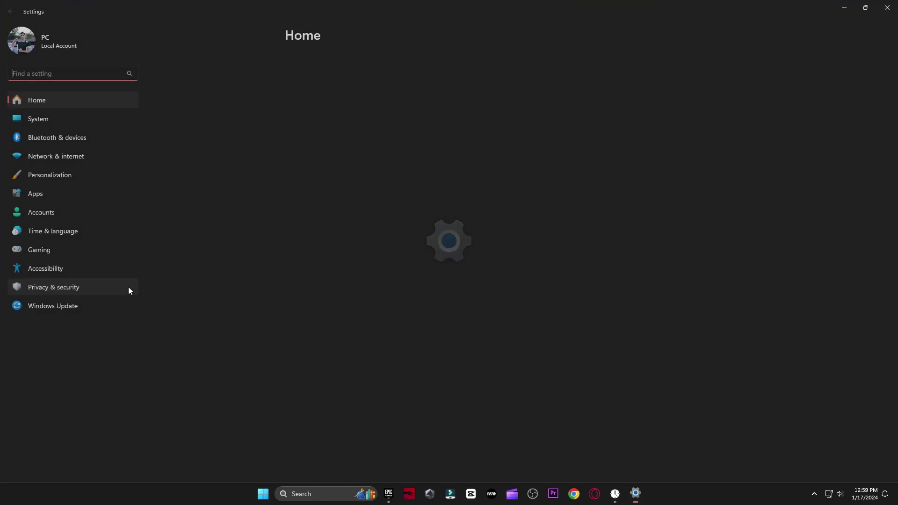
pyautogui.click(61, 251)
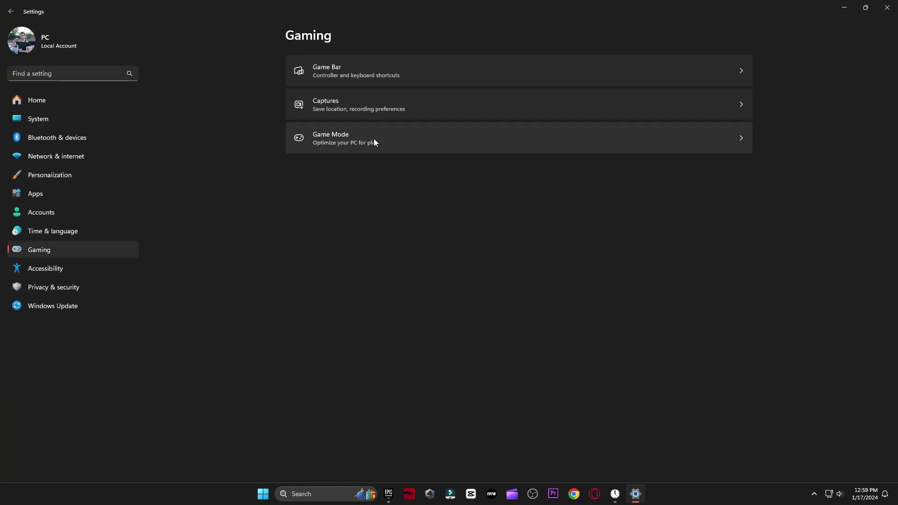
pyautogui.click(375, 139)
pyautogui.click(380, 140)
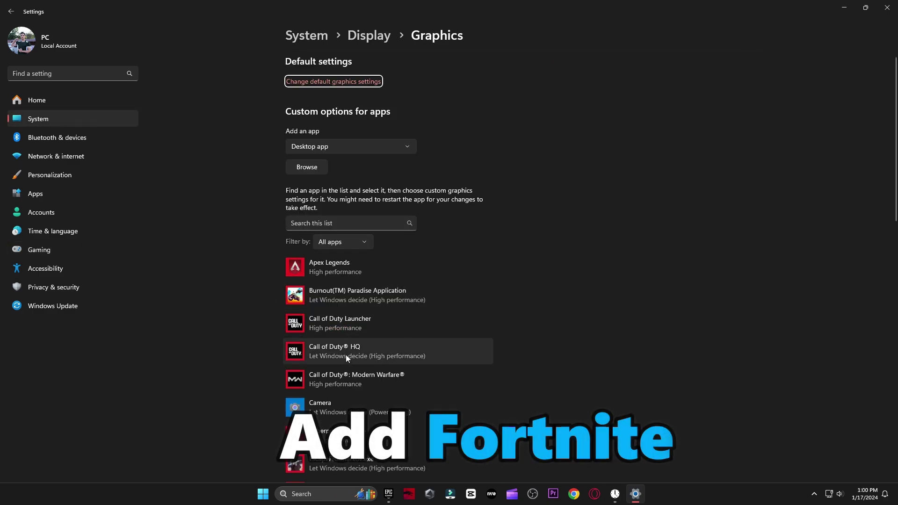
# Remove the existing Fortnite entry from the custom graphics app list and add FortniteClient-Win64-Shipping from the Win64 folder as a desktop app
pyautogui.scroll(-4, 347, 355)
pyautogui.click(388, 309)
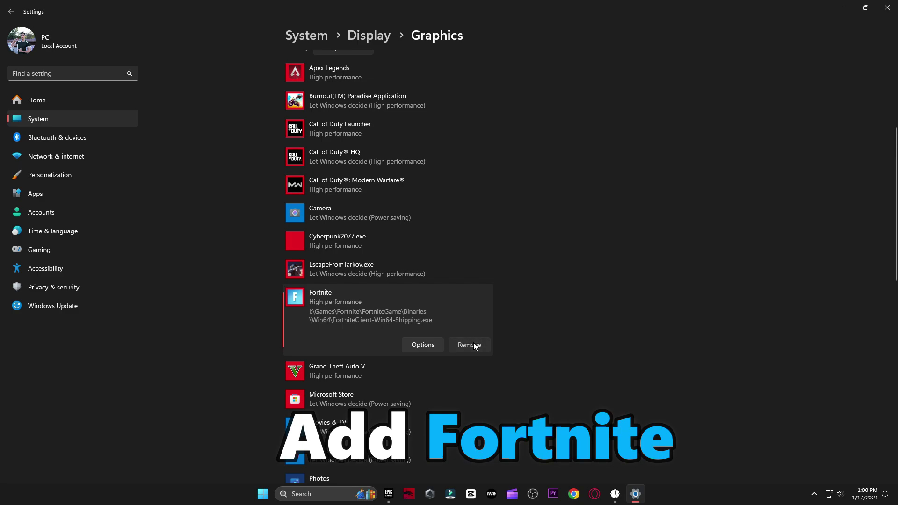
pyautogui.click(474, 343)
pyautogui.click(307, 167)
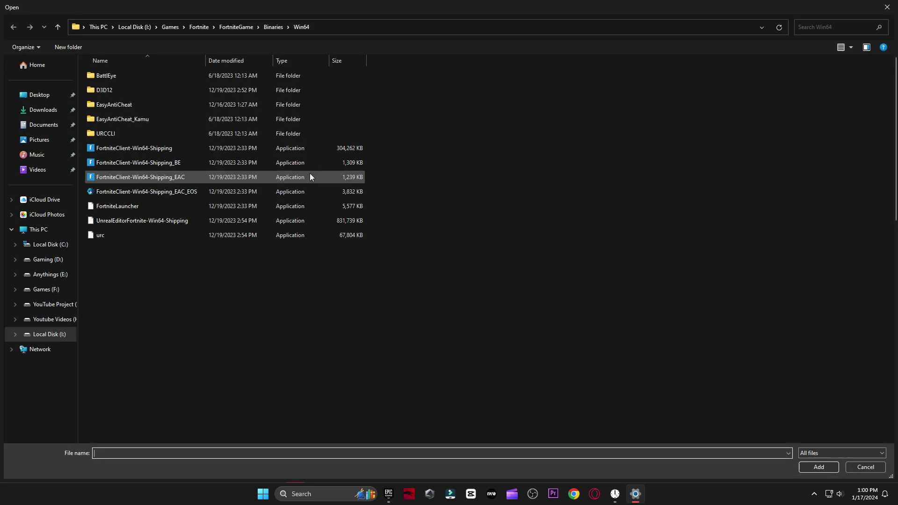
pyautogui.click(123, 153)
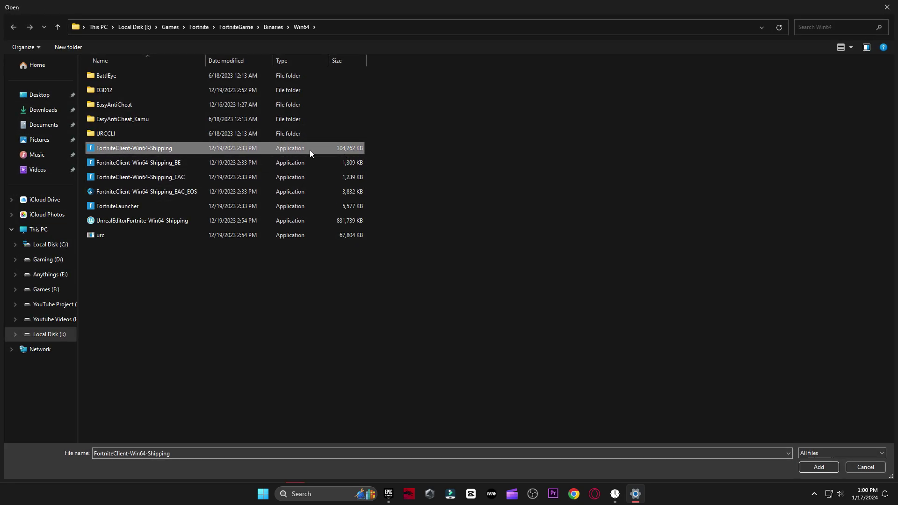
pyautogui.press('Return')
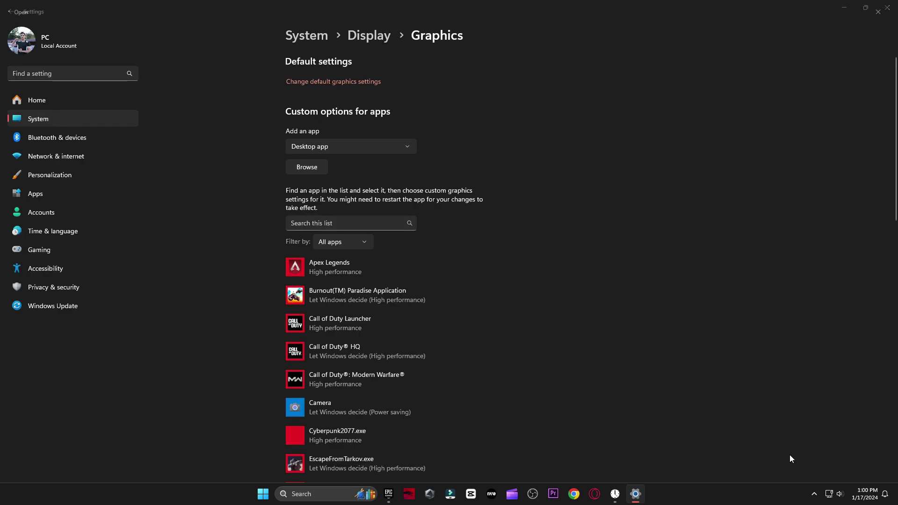
# Set Fortnite's graphics preference to High performance and save it
pyautogui.click(424, 314)
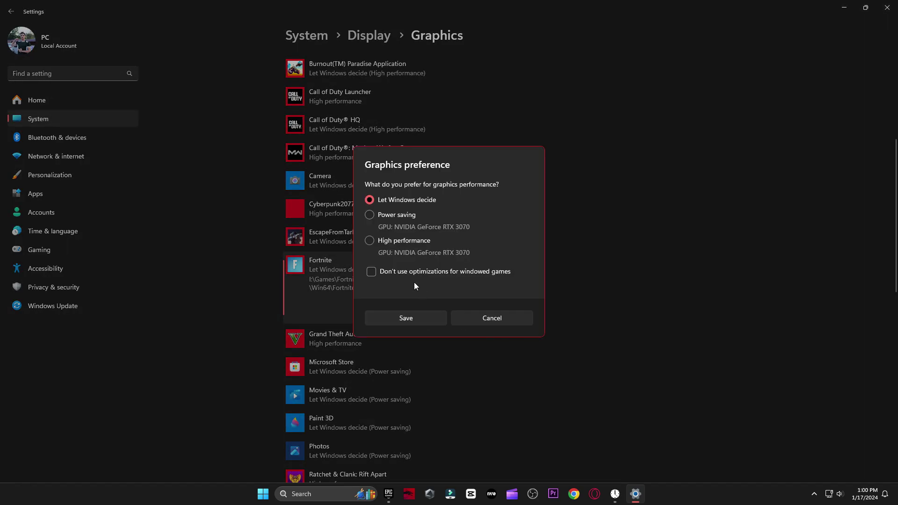
pyautogui.click(425, 240)
pyautogui.click(414, 319)
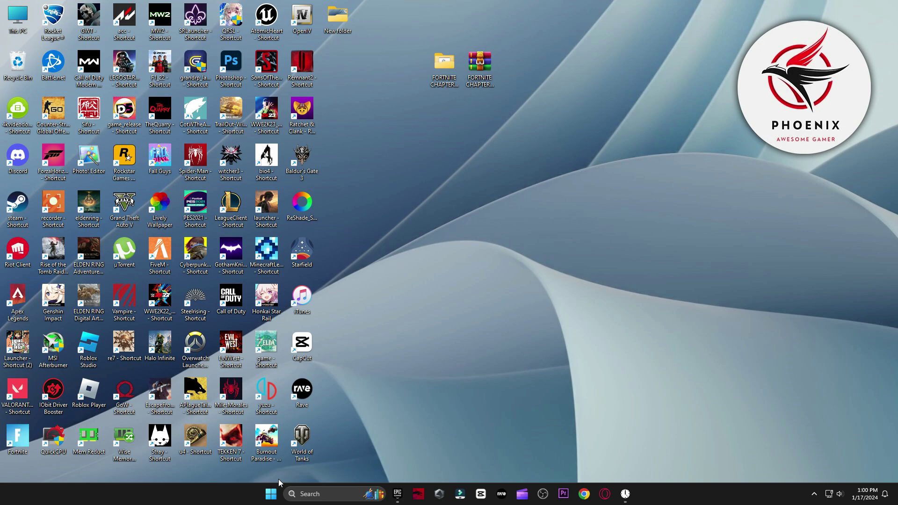
# Bring up the computer's power options
pyautogui.click(271, 493)
pyautogui.click(565, 462)
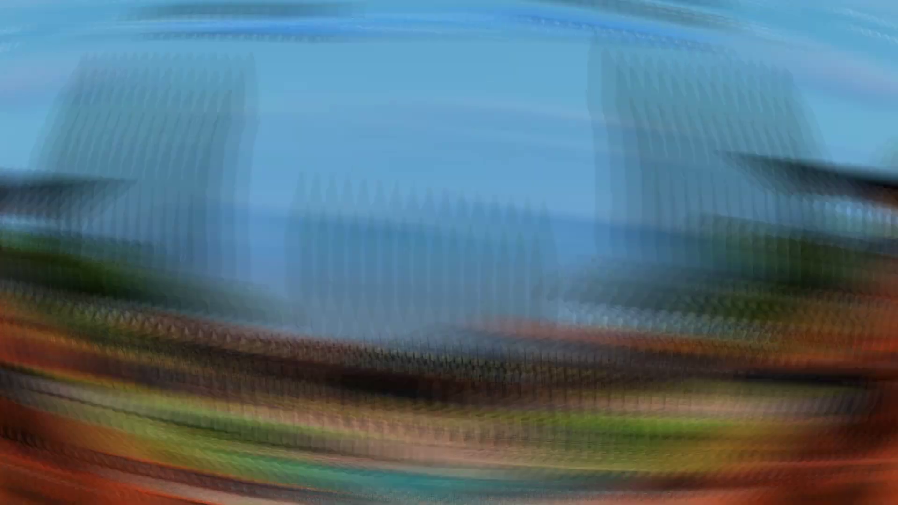
pyautogui.press('w')
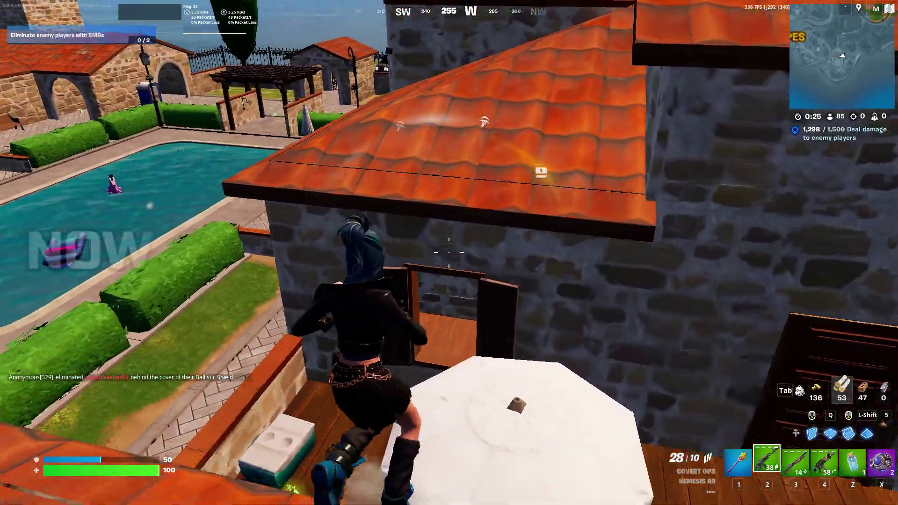
pyautogui.press('w')
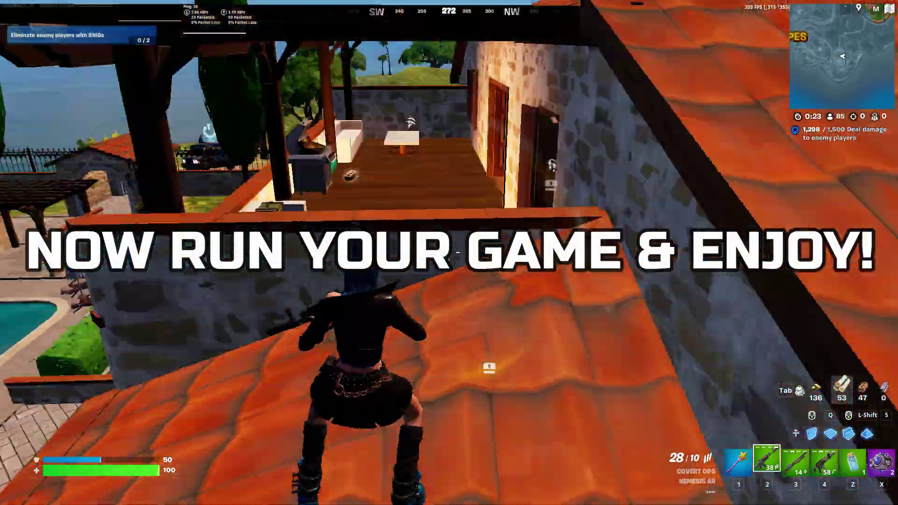
pyautogui.press('3')
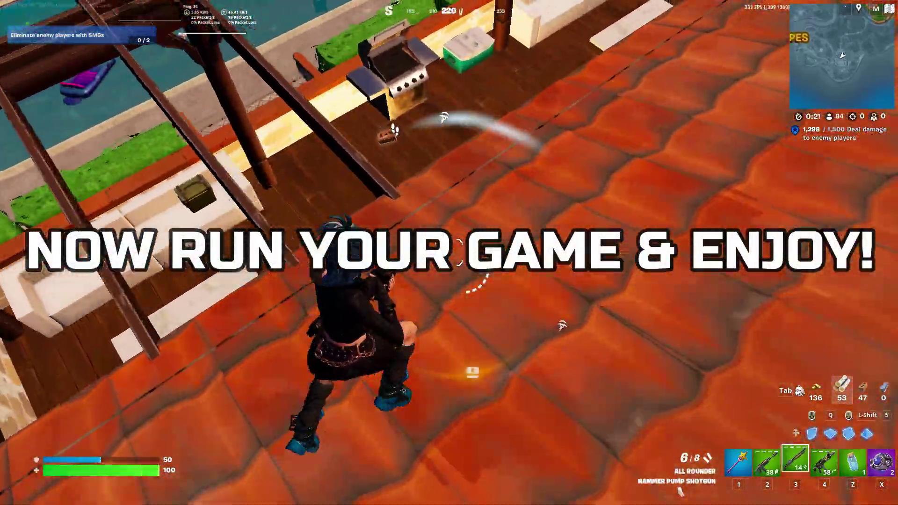
pyautogui.press('w')
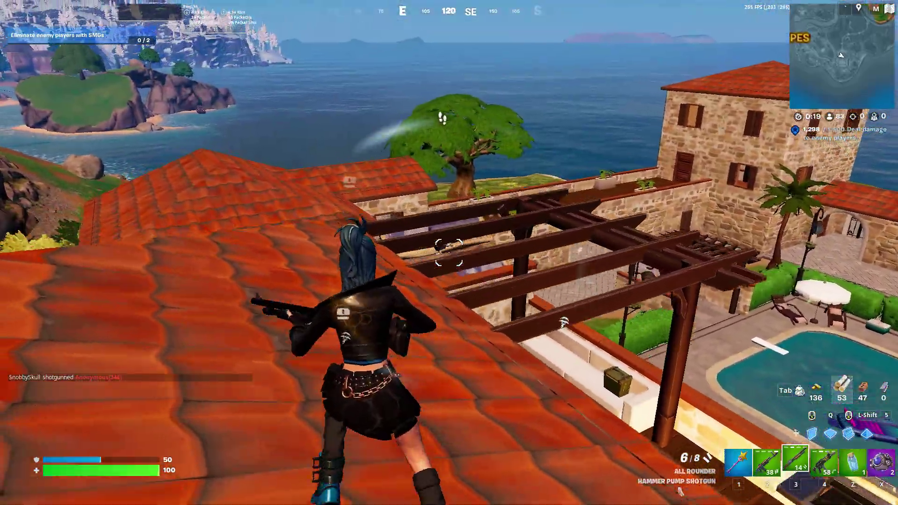
pyautogui.click(449, 253)
pyautogui.press('2')
pyautogui.click(449, 252)
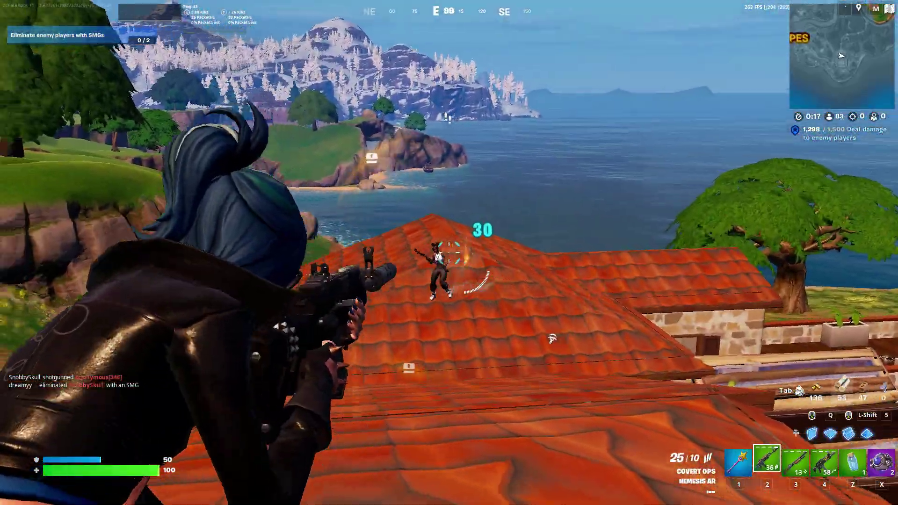
pyautogui.press('3')
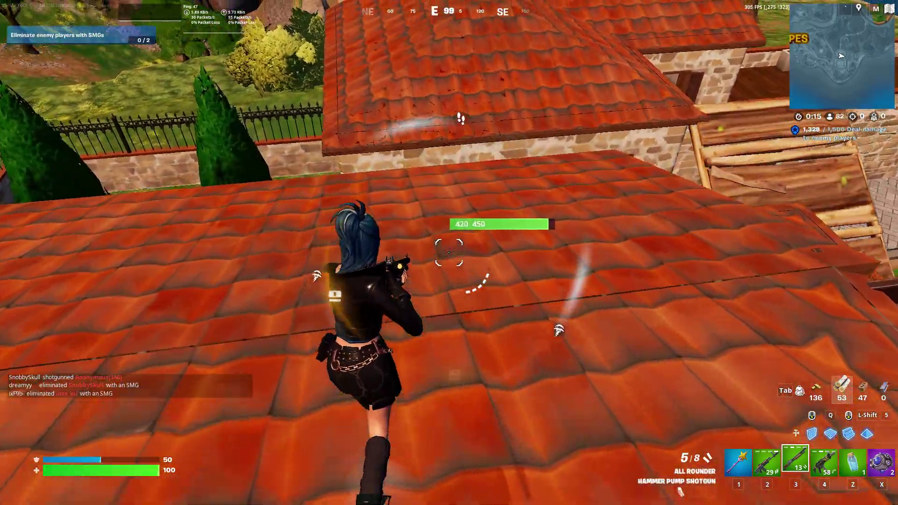
pyautogui.press('w')
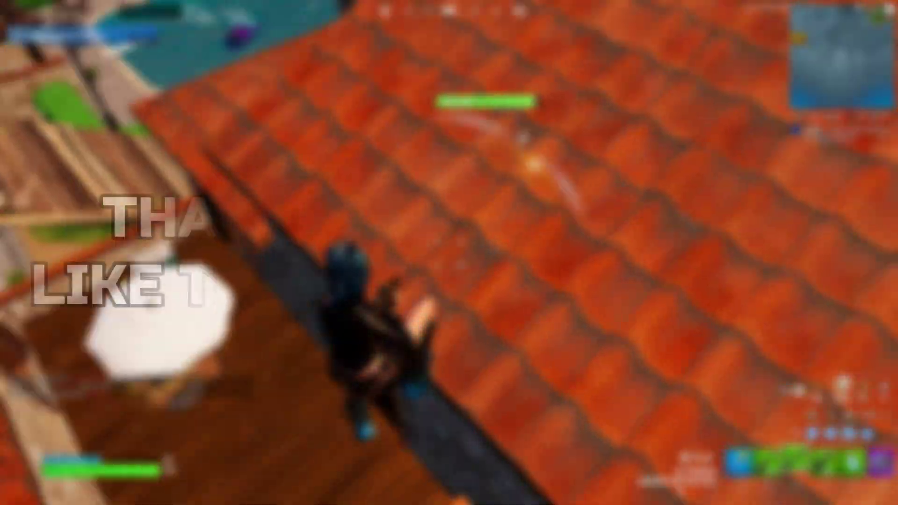